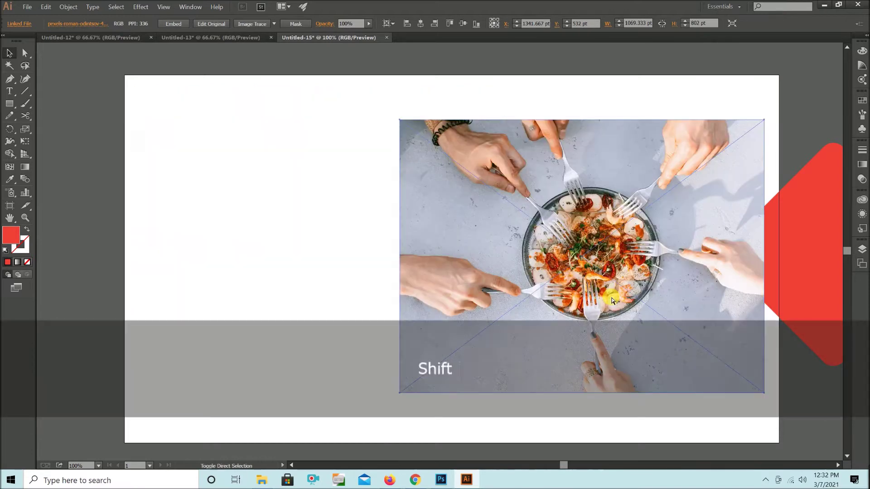
Clip the dish photo to the rounded diamond and enlarge the photo inside its mask.
right_click(576, 229)
left_click(599, 281)
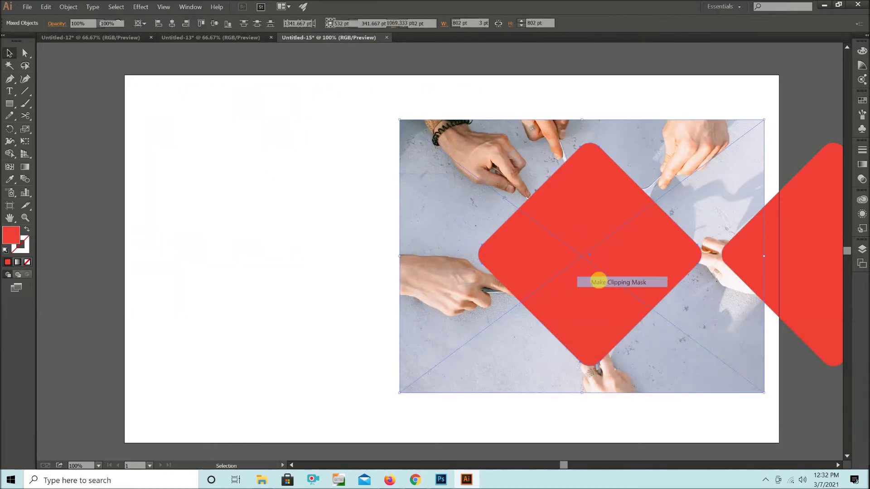
double_click(571, 247)
scroll(571, 247, "down", 2)
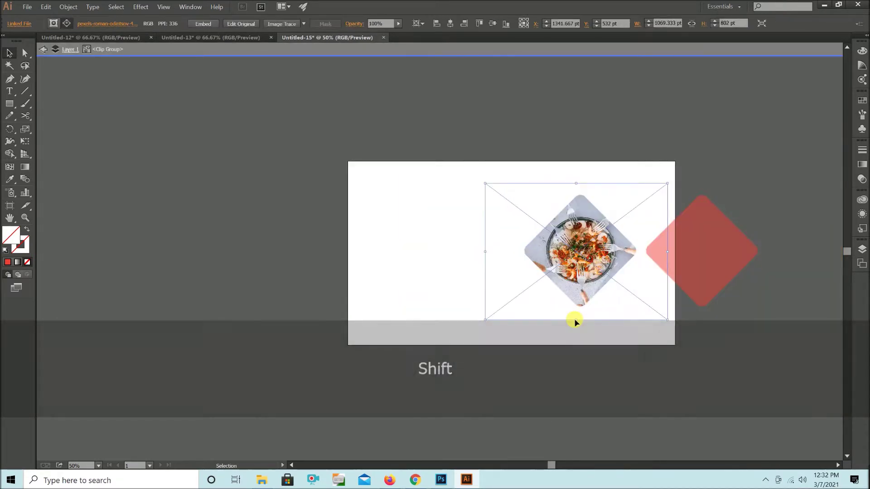
left_click_drag(576, 321, 609, 333)
left_click(580, 388)
left_click(608, 382)
double_click(613, 381)
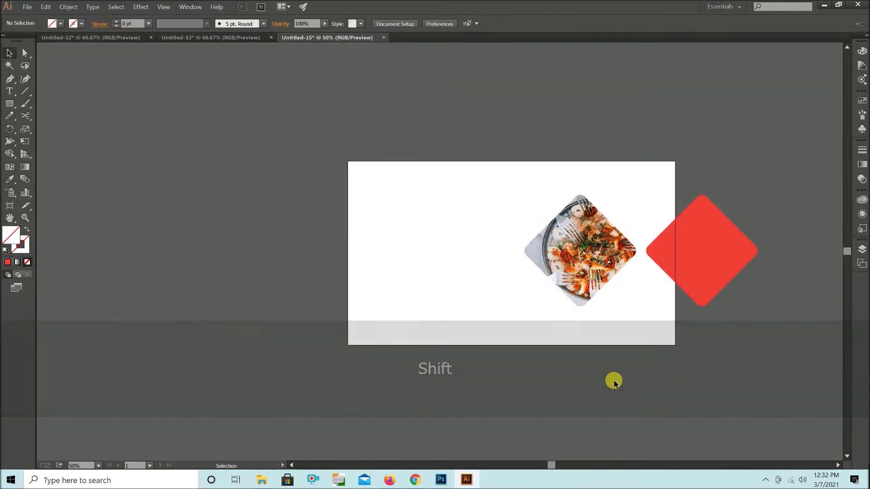
Position the spare red diamond at the artboard's upper-right corner and make a large tilted red rounded rectangle below it.
left_click_drag(668, 277, 522, 397)
left_click_drag(638, 316, 739, 381)
key("v")
left_click(765, 389)
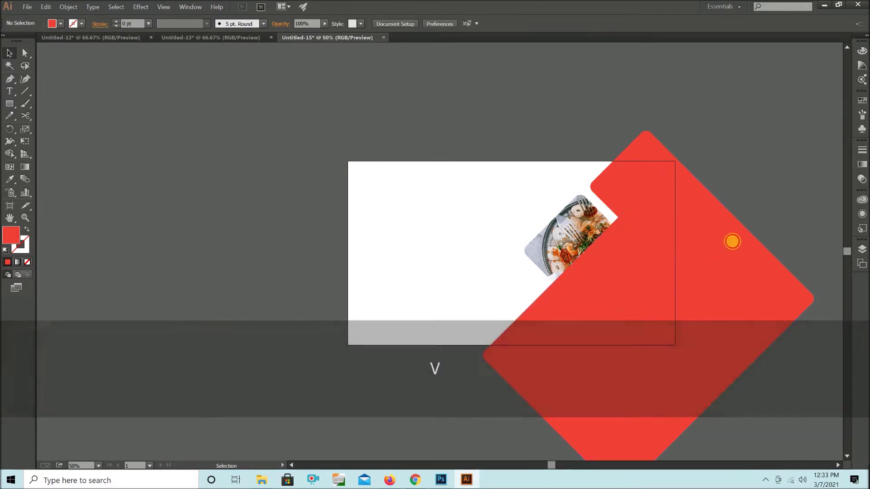
Send the large red rounded rectangle behind the dish photo.
left_click(732, 242)
key("ctrl+shift+[")
left_click(755, 128)
scroll(760, 131, "up", 1)
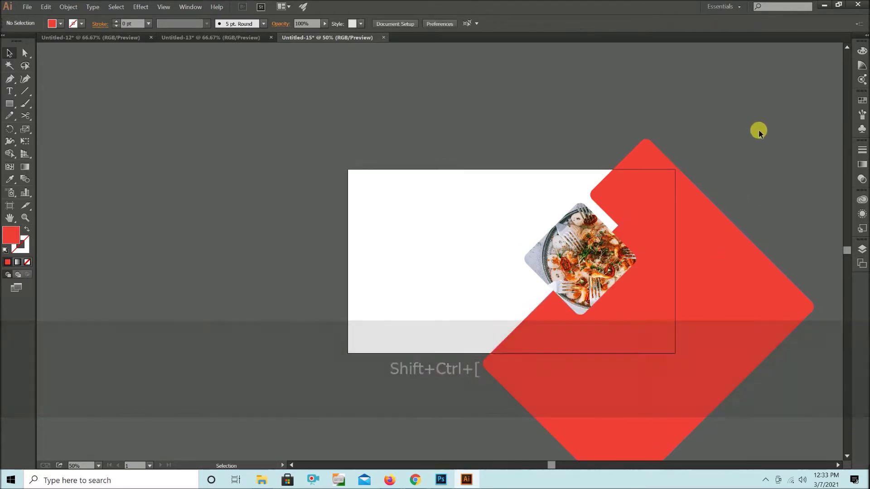
Place the linked photo pexels-photo-1260968 over the artboard's upper-right area.
left_click(643, 186)
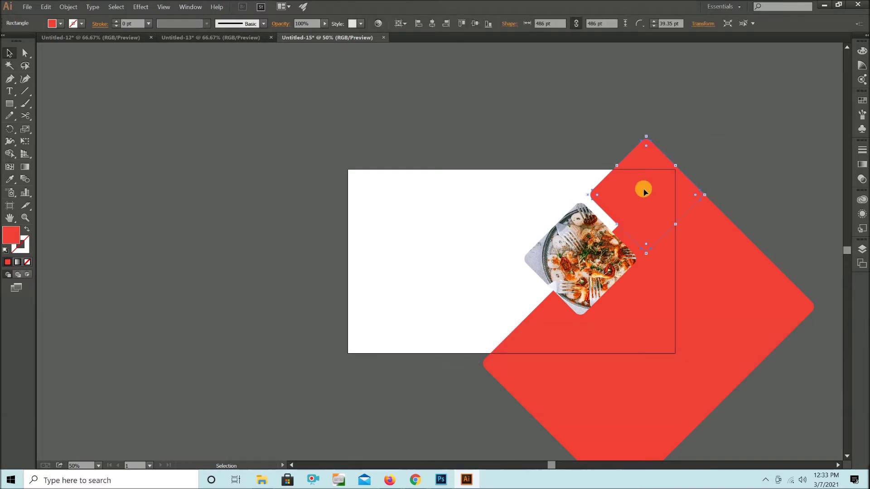
key("alt+l")
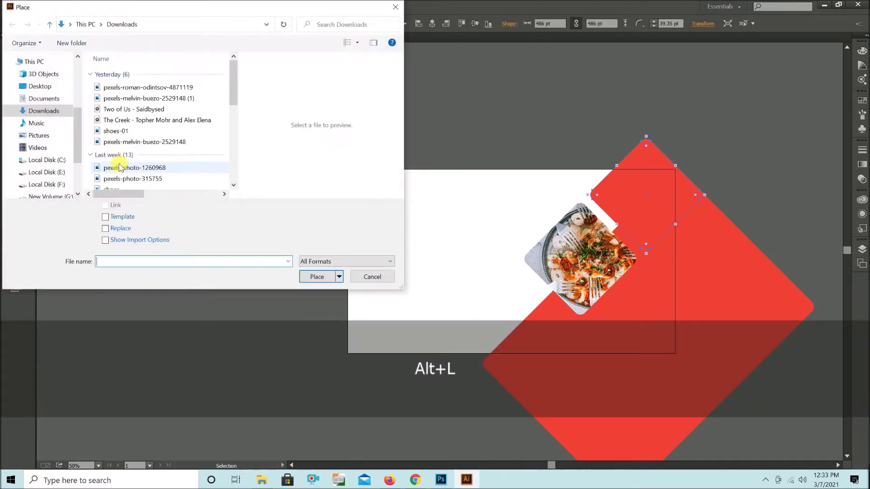
left_click(131, 168)
left_click(134, 178)
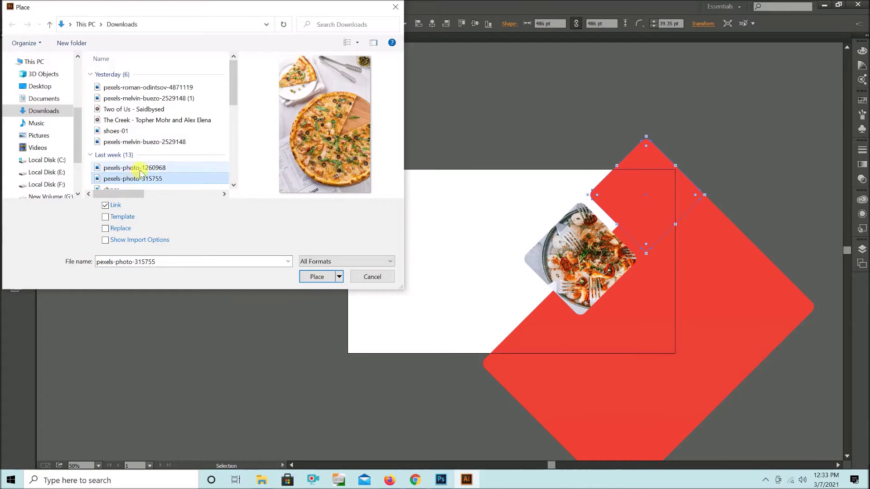
left_click(135, 168)
double_click(135, 168)
left_click_drag(533, 141, 756, 302)
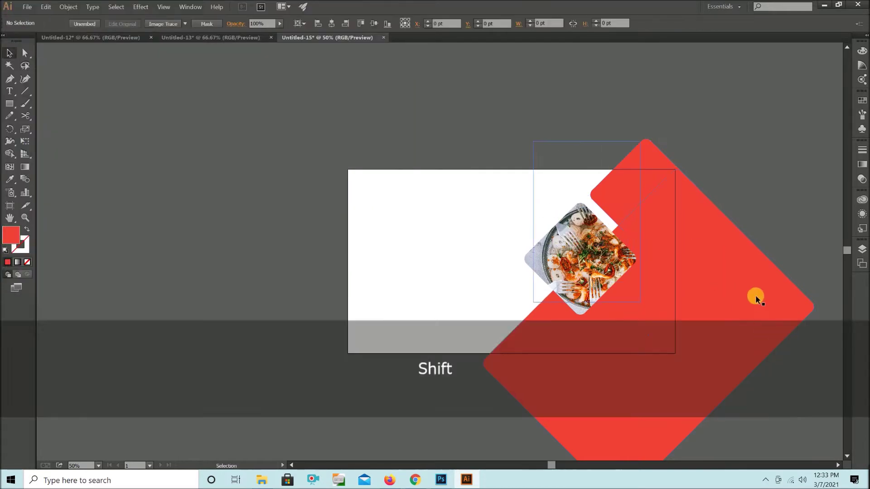
Rotate the pizza photo 45° behind the upper red diamond and clip it to that diamond.
key("v")
left_click(647, 167, "shift")
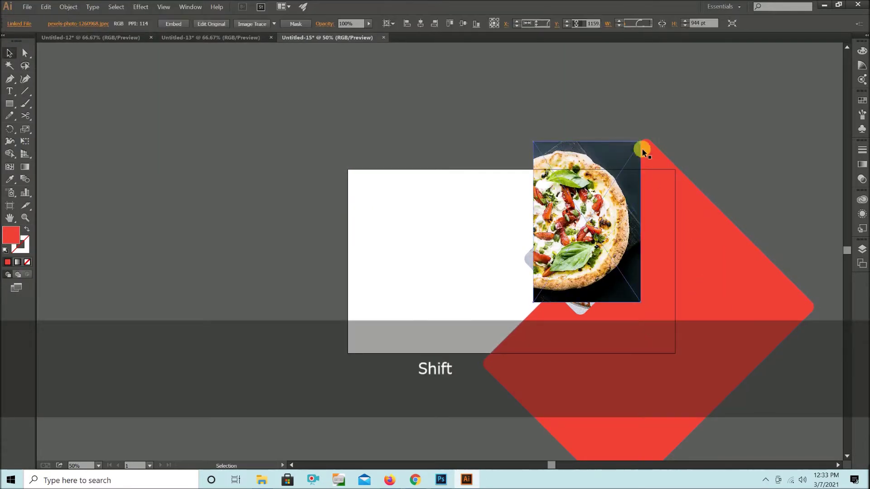
left_click_drag(643, 139, 679, 189)
key("ctrl+shift+[")
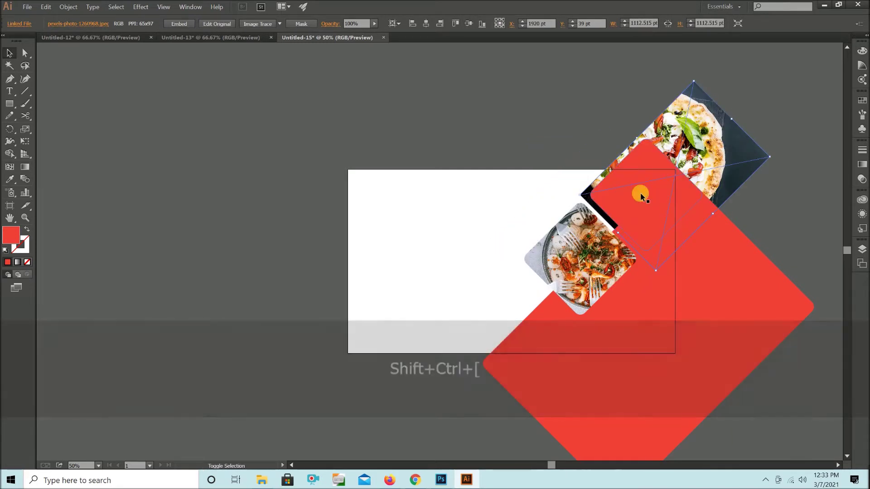
key("ctrl+7")
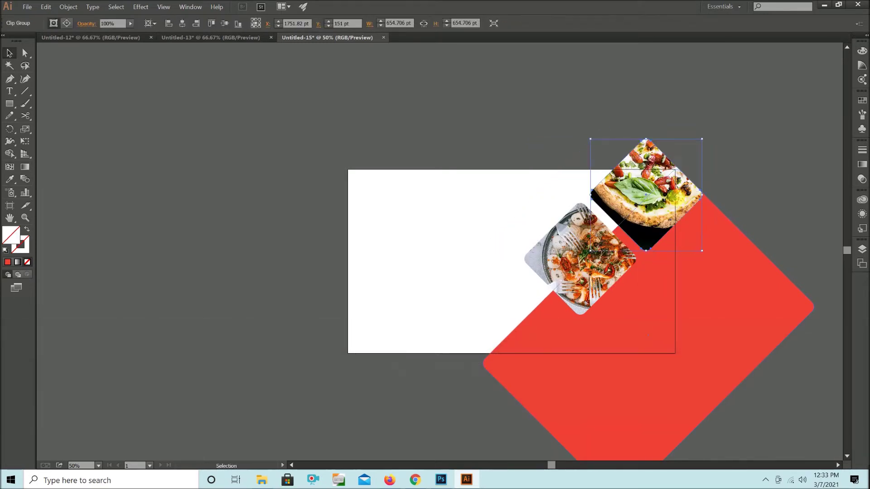
left_click(723, 152)
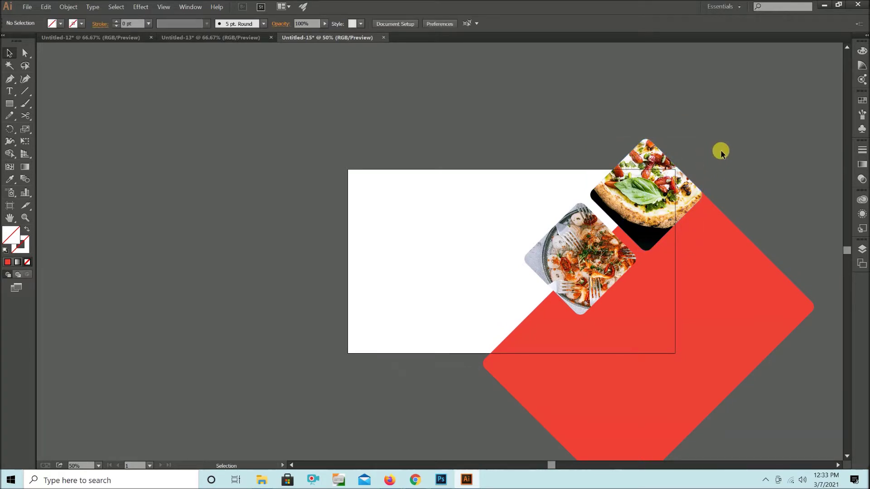
Draw a 500 pt circle on the artboard's empty area and fill it with a black-to-white radial gradient.
key("l")
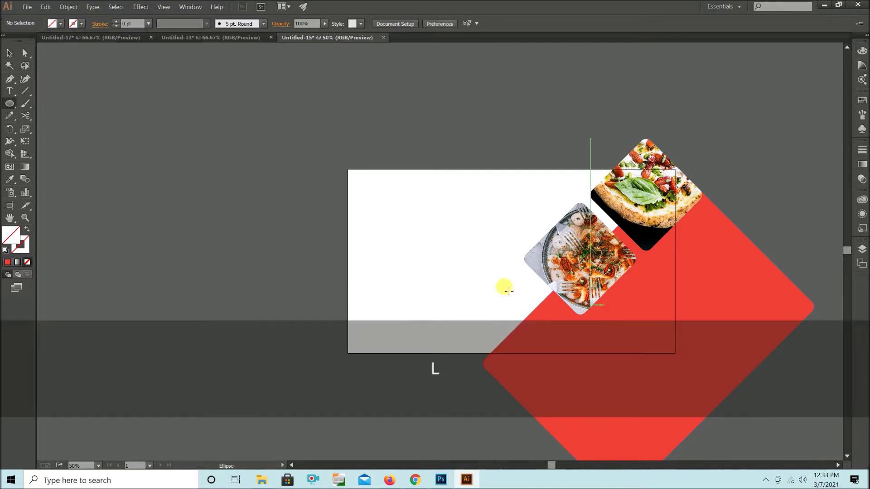
left_click_drag(437, 284, 456, 328)
key("v")
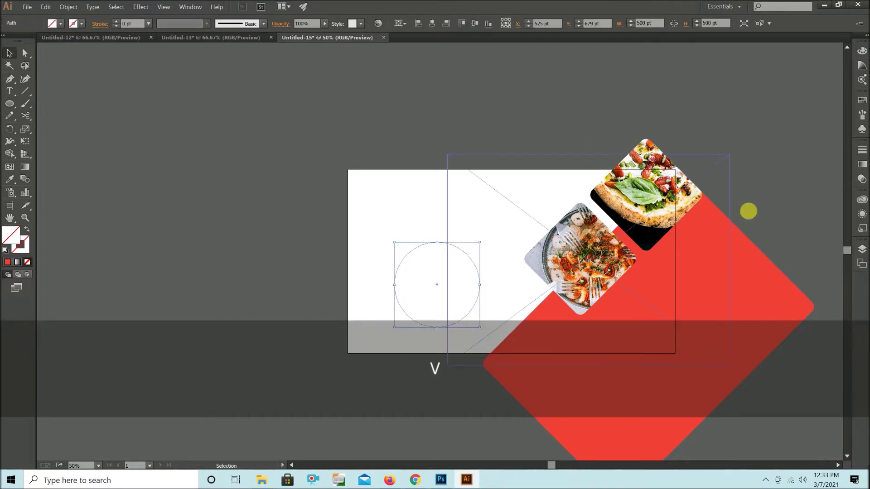
left_click(864, 166)
left_click(746, 215)
left_click(736, 194)
left_click(791, 156)
left_click(791, 178)
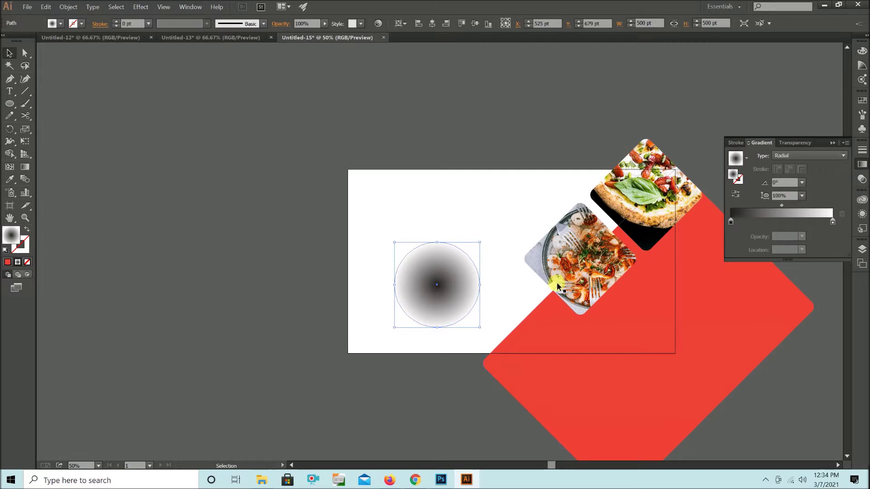
Change the gradient circle's blending mode so its white edge disappears over coloured shapes.
left_click(281, 24)
left_click(188, 40)
left_click(198, 80)
left_click(229, 256)
Move the gradient circle behind the dish photo as a shadow and enlarge it to about 580 pt.
left_click_drag(461, 301, 593, 289)
key("ctrl+[")
key("ctrl+[")
key("shift+Down")
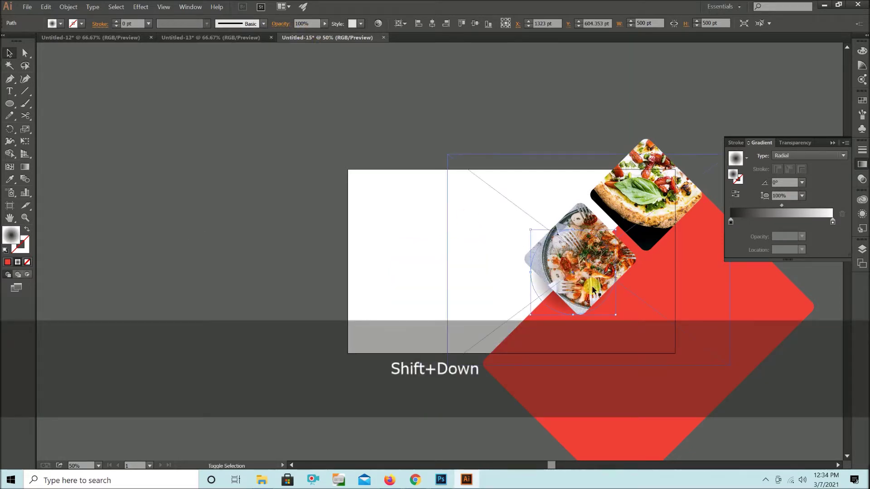
left_click_drag(616, 232, 629, 218)
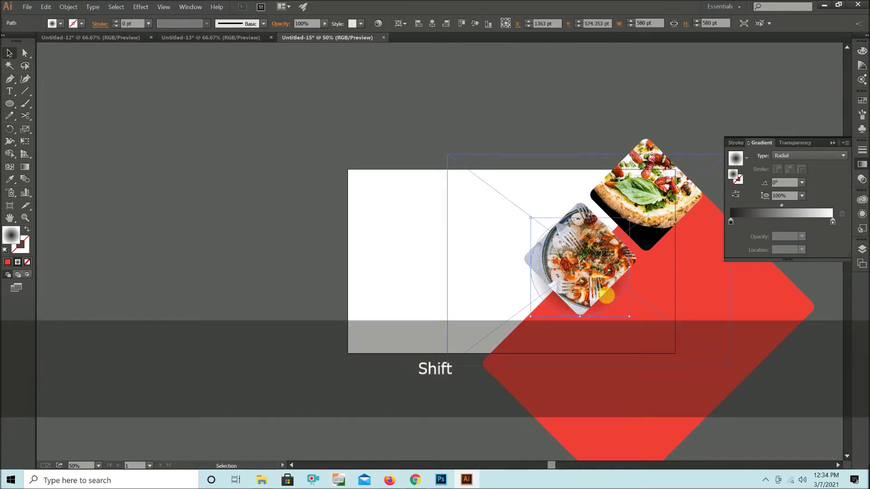
Duplicate the shadow circle, send the copy backward and position it behind the lower part of the pizza photo.
left_click_drag(609, 310, 648, 262)
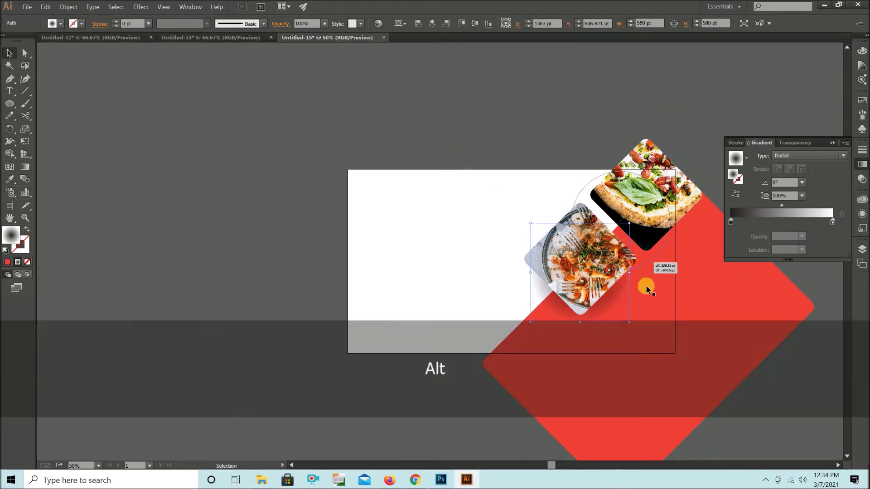
key("ctrl+shift+bracketleft")
key("shift+Right")
key("shift+Up")
key("shift+Up")
key("shift+Up")
key("shift+Up")
key("shift+Up")
key("shift+Up")
key("shift+Up")
key("shift+Up")
key("shift+Right")
key("shift+Right")
key("shift+Down")
key("shift+Right")
key("shift+Right")
key("shift+Right")
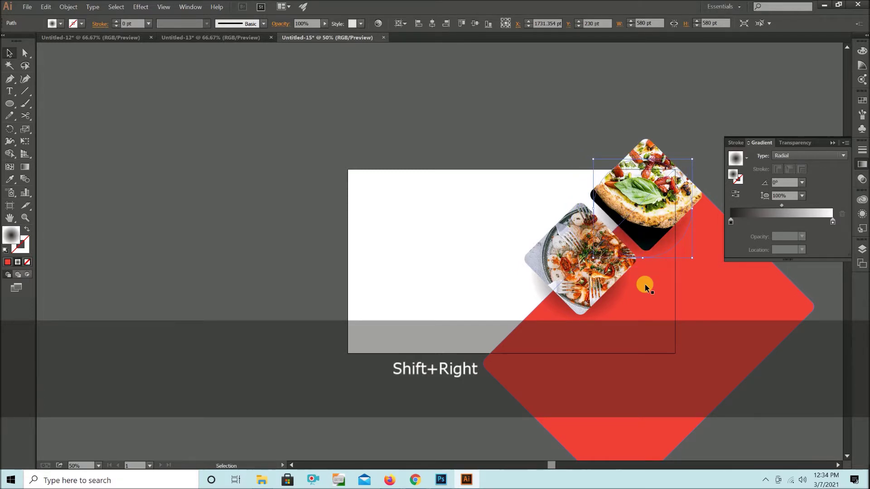
left_click(395, 256)
scroll(402, 161, "down", 3)
left_click(832, 143)
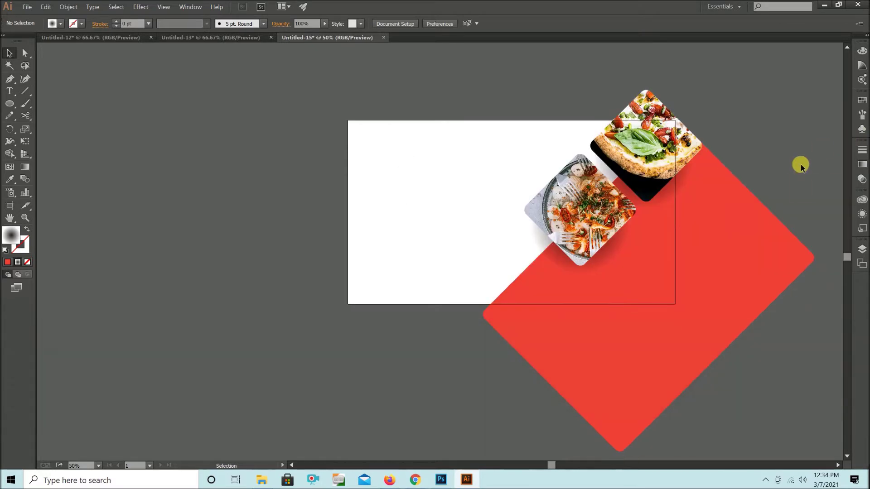
Scale the dish photo and its shadow together to about 782 by 829 pt and shift them slightly upward.
scroll(786, 198, "up", 1)
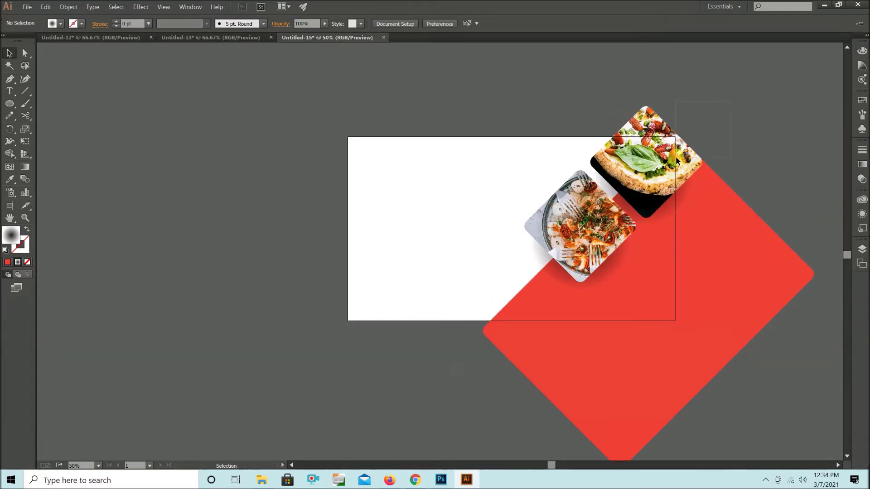
key("ctrl+a")
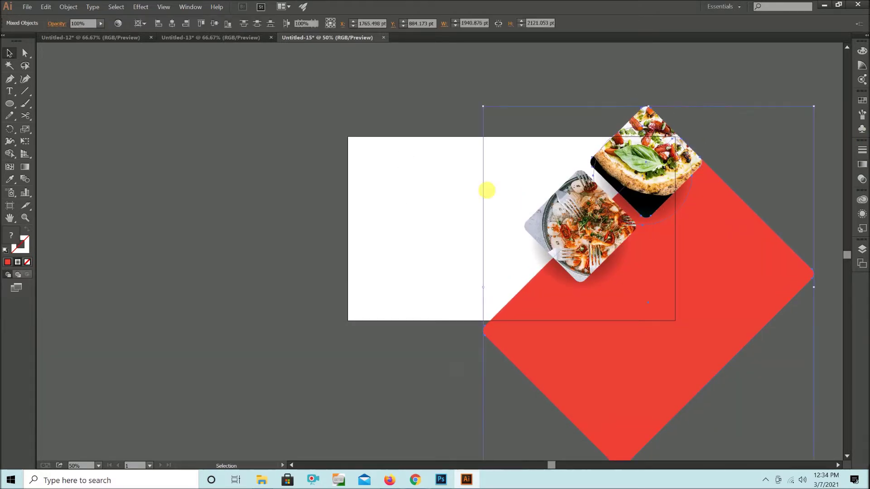
left_click(488, 190)
left_click(535, 258)
left_click(529, 226, "shift")
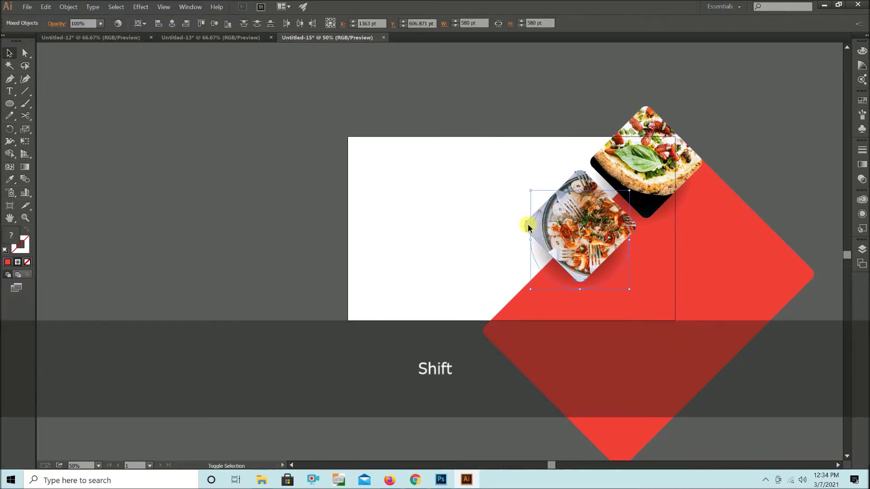
left_click_drag(525, 290, 505, 320)
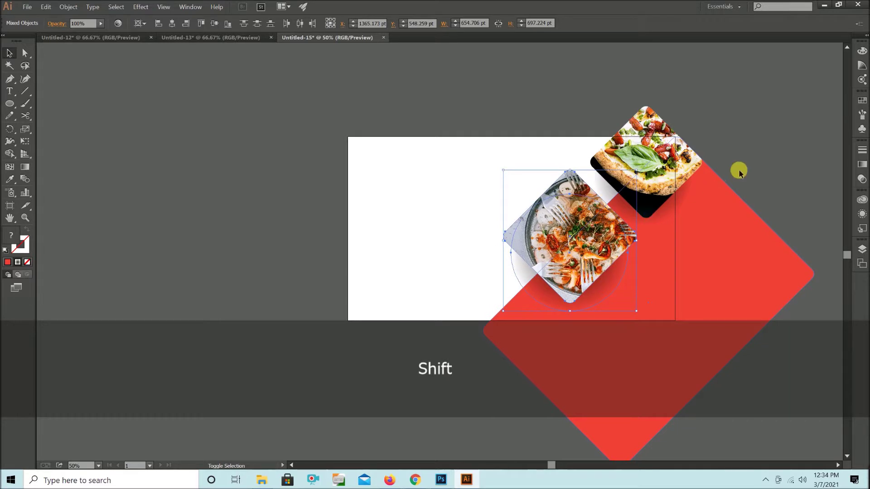
left_click_drag(598, 252, 601, 245)
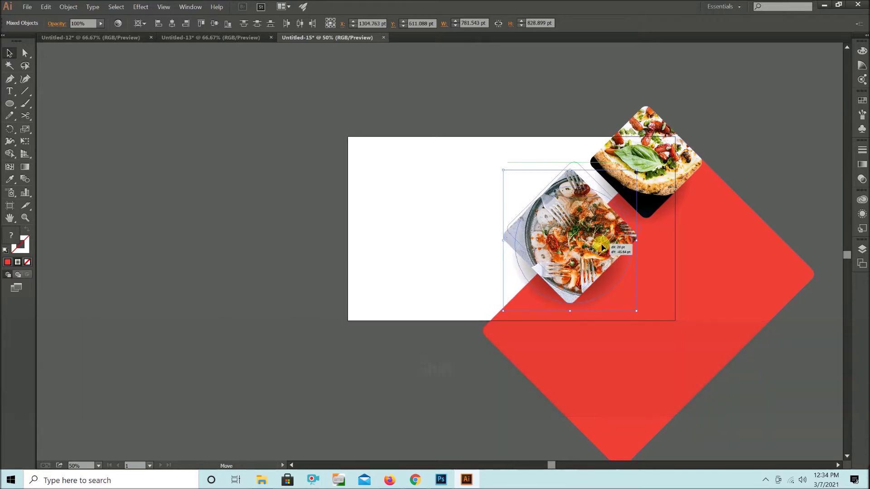
left_click(752, 147)
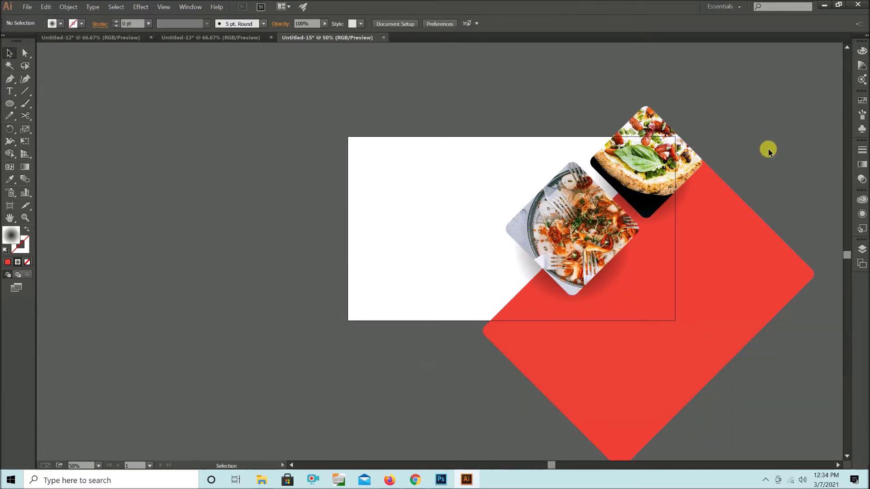
Set the opacity of both shadow circles to 50%.
scroll(769, 149, "down", 1)
key("ctrl+a")
left_click(488, 349)
left_click(670, 198)
left_click(612, 259, "shift")
left_click_drag(315, 25, 300, 10)
type("50")
key("Return")
left_click(366, 163)
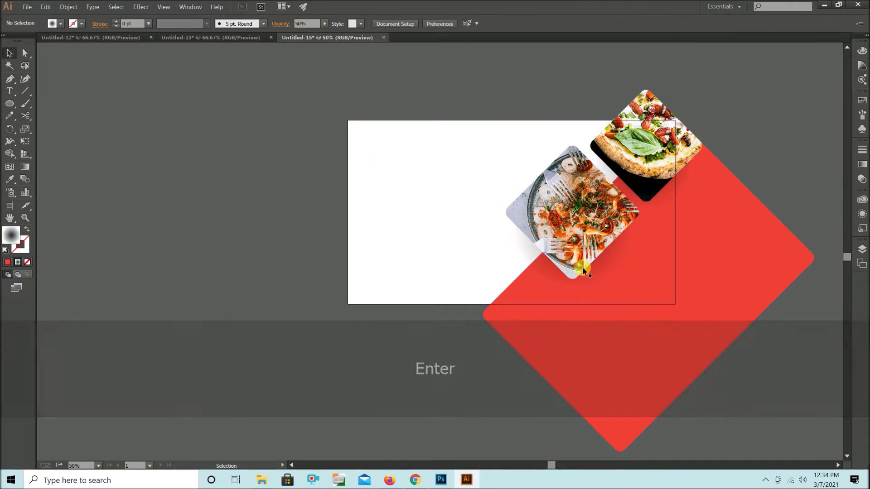
Set the dish shadow's opacity to 70%, and give the pizza shadow the same 70% opacity.
left_click(608, 276)
left_click(605, 274)
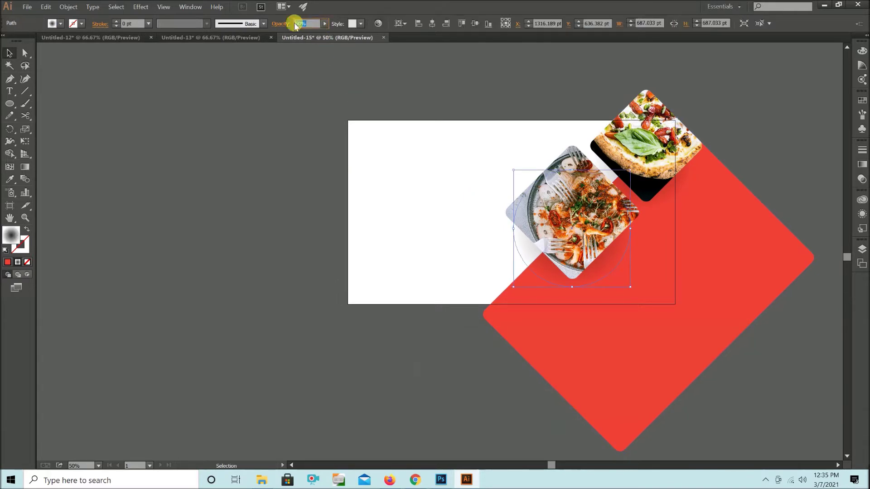
type("70")
key("Return")
left_click(672, 189)
left_click_drag(312, 23, 292, 23)
type("70")
left_click(371, 147)
left_click_drag(423, 110, 770, 394)
left_click(766, 393)
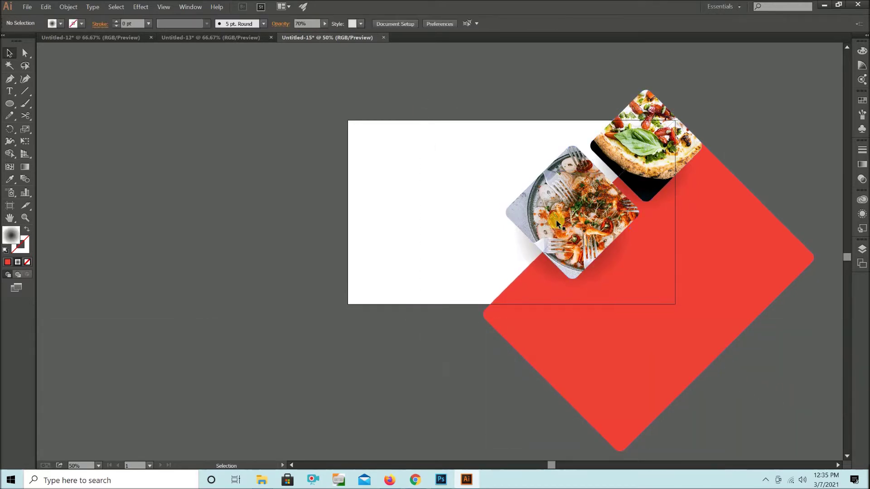
Draw a vertical rectangle about 248 by 600 pt on the artboard's upper area and round its corners.
key("m")
mouse_move(421, 131)
left_mouse_down()
mouse_move(463, 233)
mouse_move(396, 142)
left_mouse_up()
key("v")
key("ctrl+z")
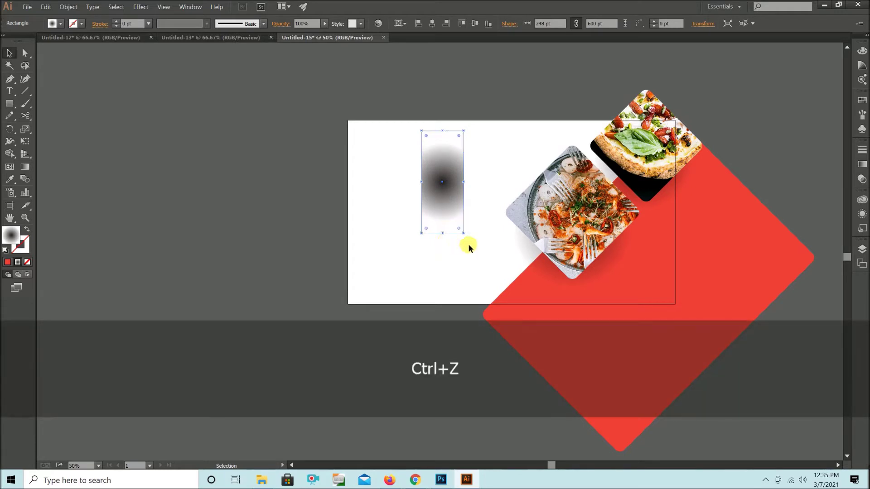
left_click_drag(459, 228, 500, 176)
Fill the new rectangle with the large shape's red and set it diagonally above the dish photo.
key("v")
key("i")
left_click(613, 354)
key("v")
left_click_drag(509, 173, 582, 125)
key("shift")
left_click(570, 140)
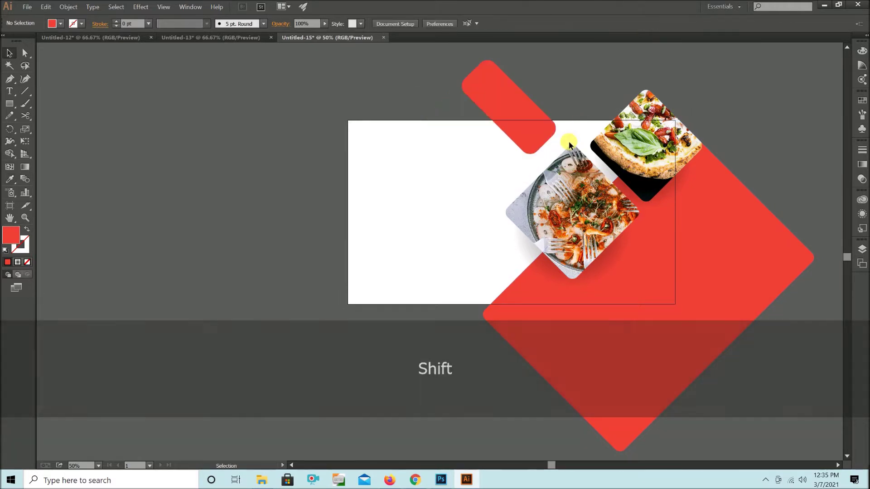
Adjust the red bar's corner radius to about 33 pt and shift the bar slightly closer to the dish photo.
key("a")
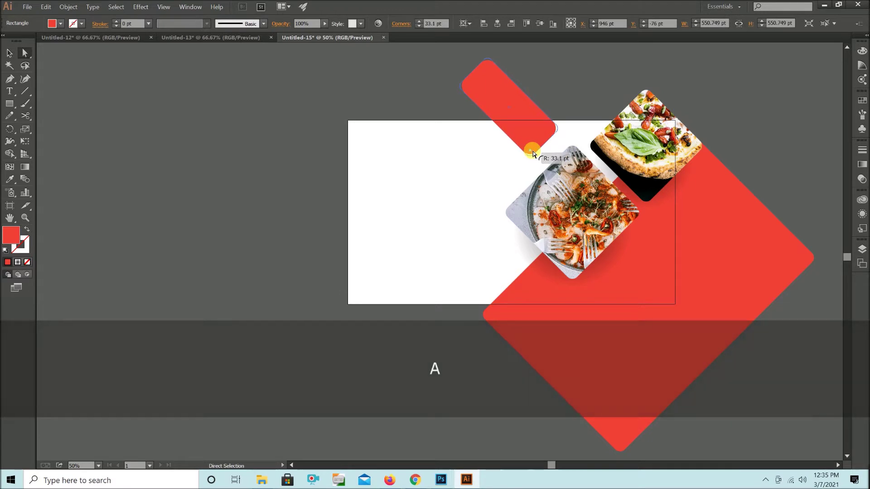
key("v")
left_click(508, 167)
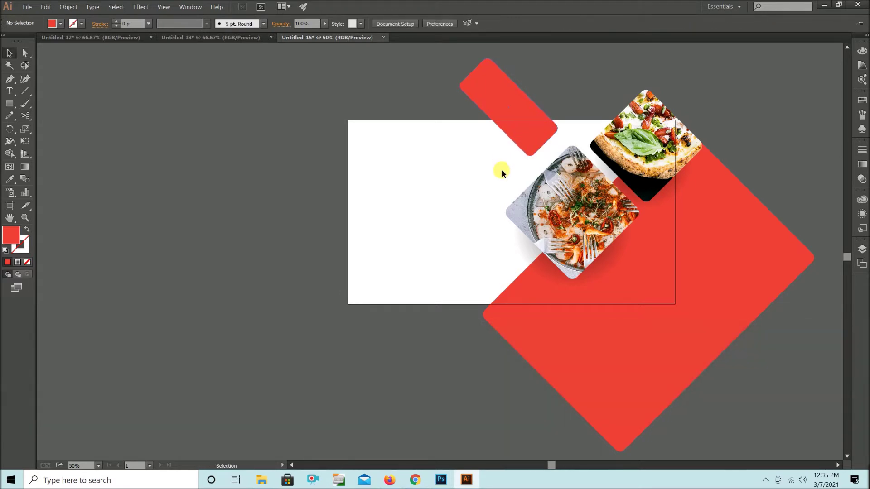
scroll(503, 163, "up", 1)
left_click_drag(518, 157, 518, 179)
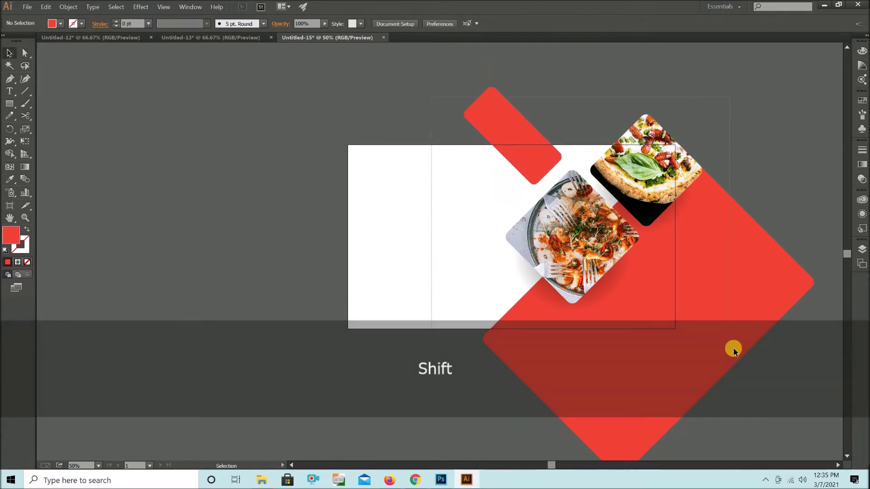
Copy the red bar in place and fill the copy with a linear white-to-red gradient.
left_click(542, 152)
left_click(497, 186)
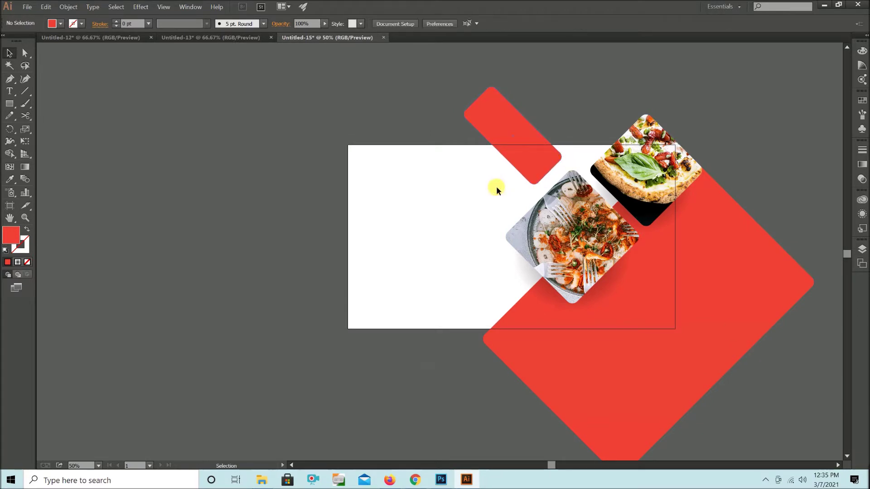
left_click(512, 169)
key("ctrl+c")
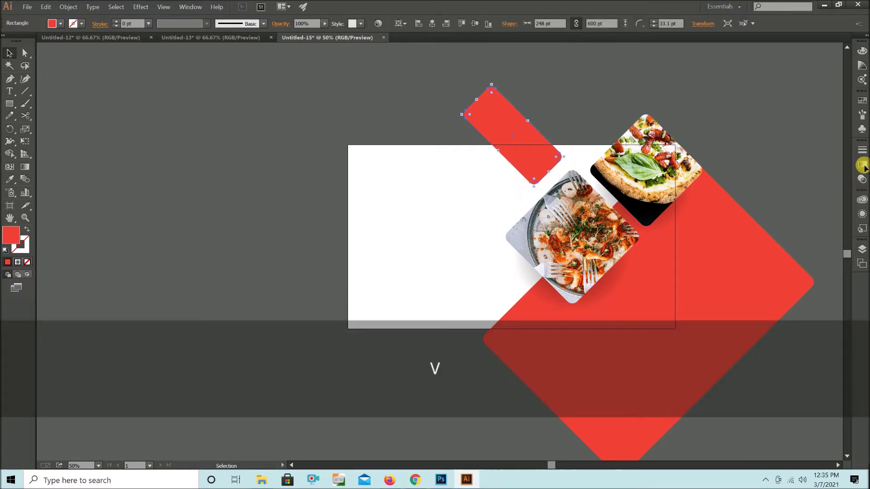
left_click(862, 165)
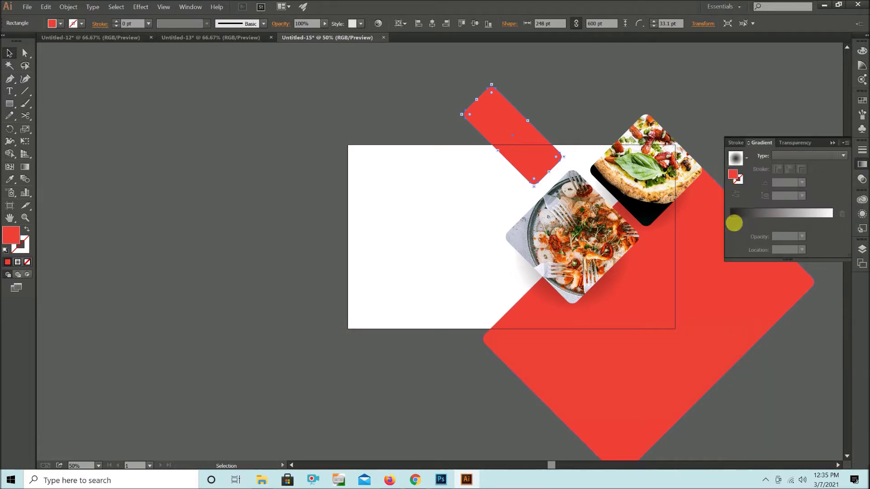
left_click_drag(730, 225, 729, 222)
left_click(795, 157)
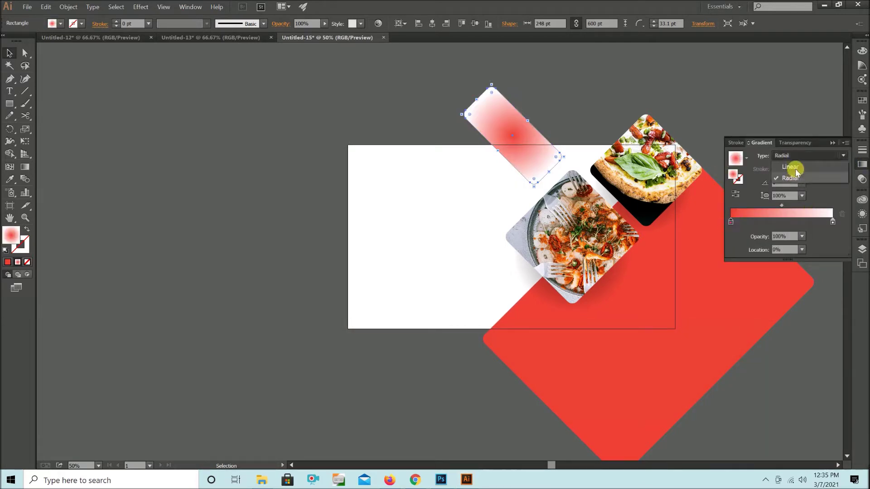
left_click(795, 169)
left_click(738, 180)
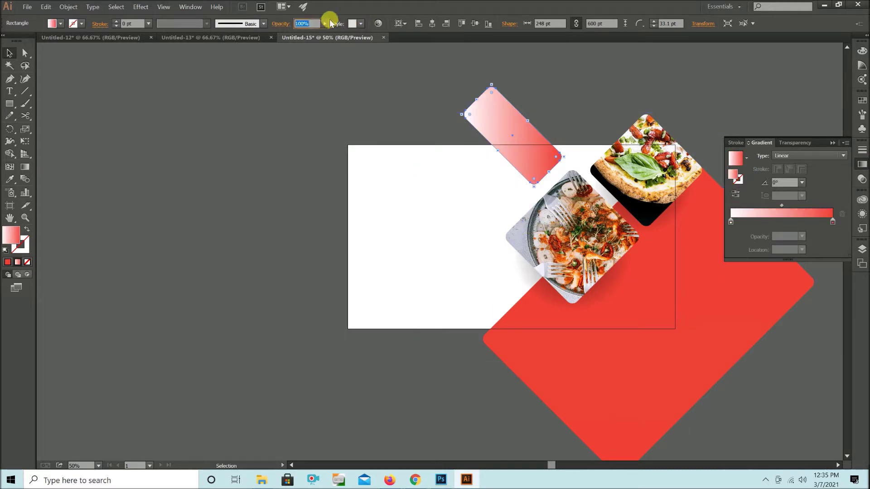
Set the gradient bar's opacity to 50% and change its blending mode.
type("50")
key("Return")
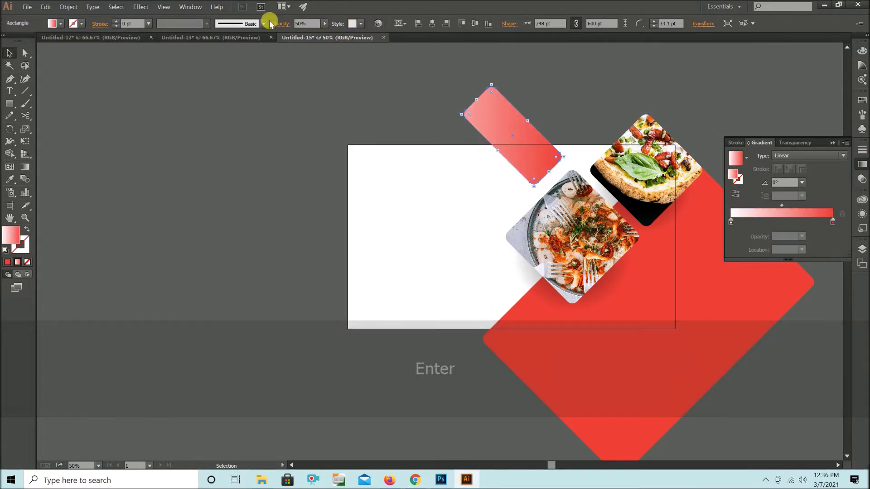
left_click(278, 23)
left_click(200, 40)
left_click(197, 77)
left_click(380, 240)
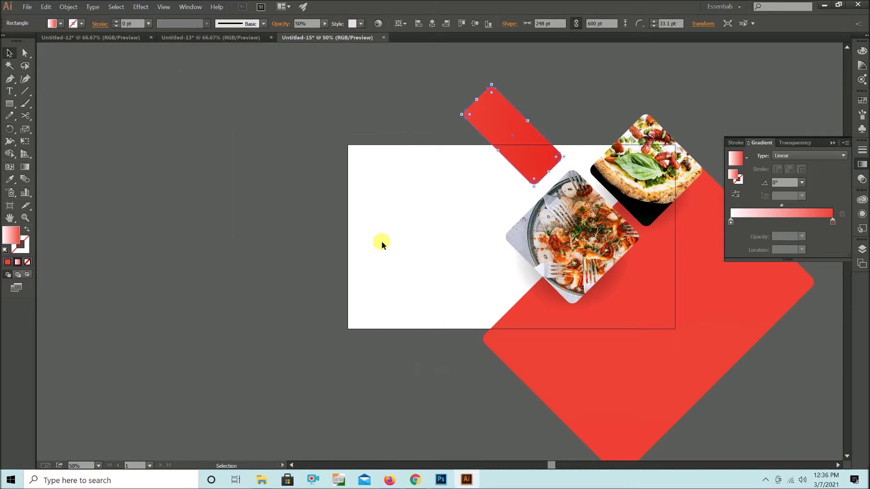
Shift the gradient bar slightly downward and send it behind the solid red bar as a shadow.
key("shift+Down")
key("shift+Right")
key("shift+Down")
key("shift+Down")
key("shift+Left")
key("shift+Down")
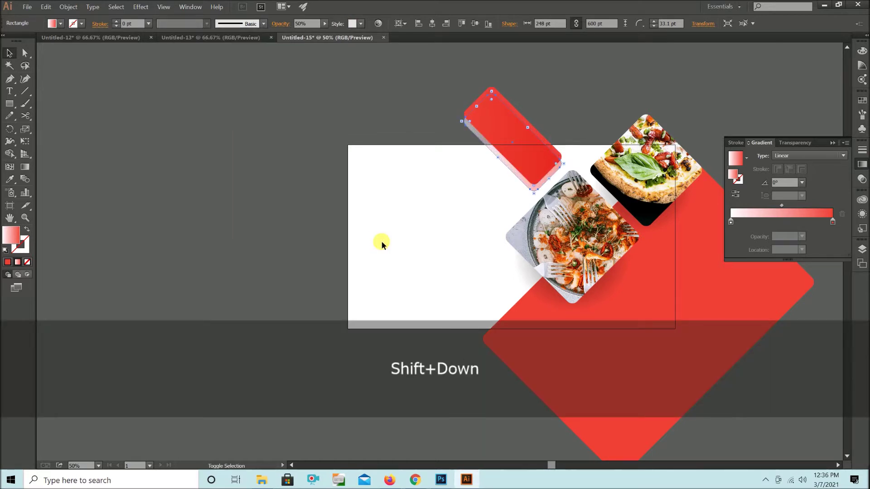
key("ctrl+shift+bracketleft")
left_click(402, 241)
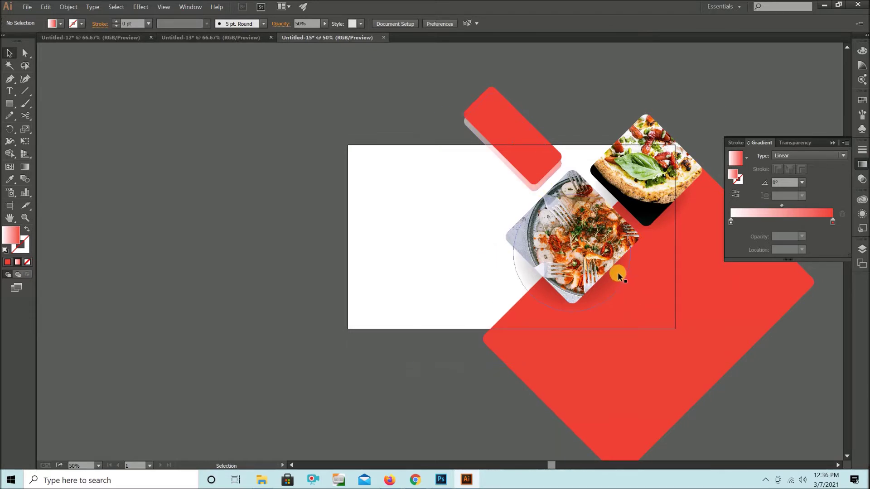
Copy the dish photo's clipping shape from inside its clip group and paste it in place outside the group.
double_click(514, 248)
left_click(514, 249)
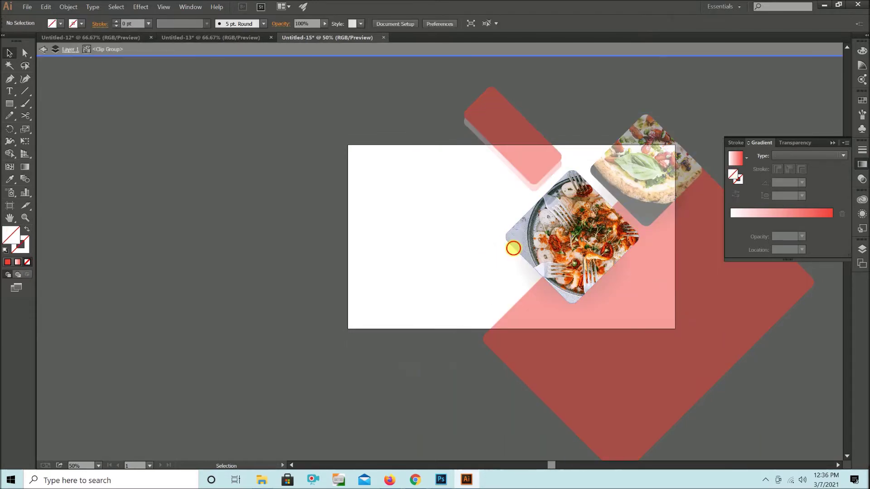
key("ctrl+c")
double_click(409, 240)
key("ctrl+shift+v")
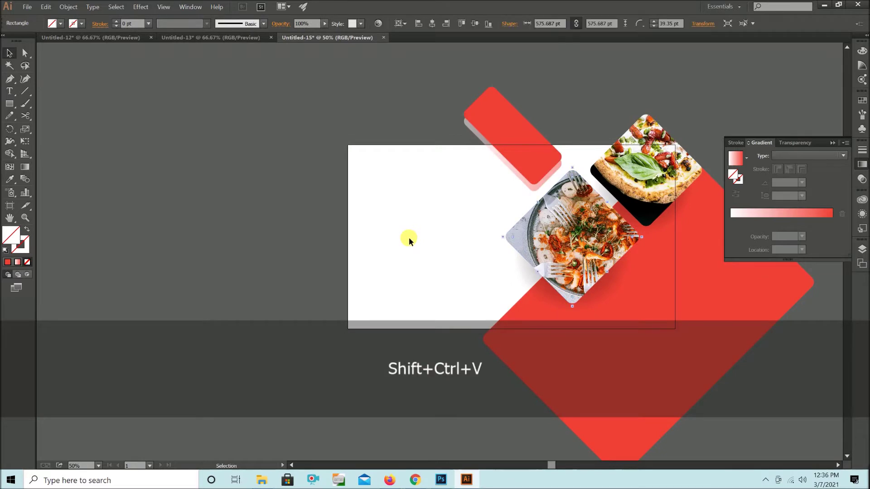
Apply the bar shadow's gradient style to the pasted dish shape and shift it slightly to the left.
key("i")
left_click(525, 184)
key("v")
key("shift+Left")
key("shift+Up")
key("shift+Left")
key("shift+Down")
Redirect the dish shape's gradient to -180° and send the shape behind the dish photo.
key("g")
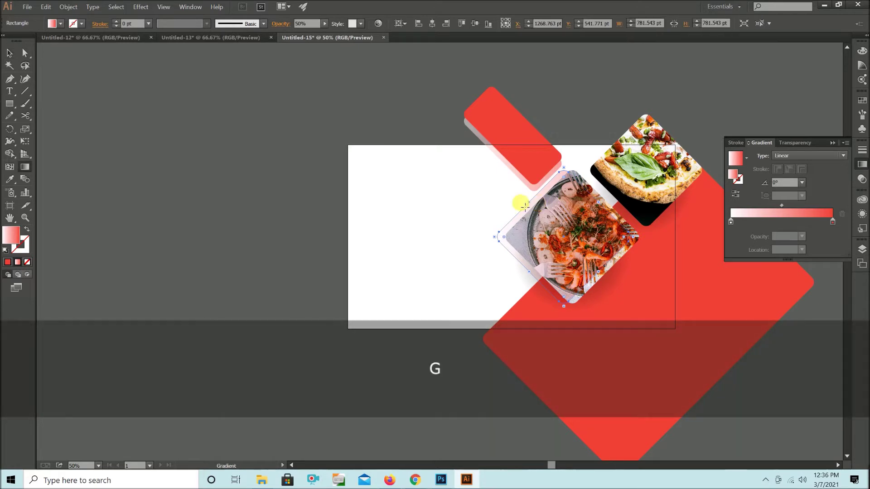
mouse_move(496, 230)
left_mouse_down()
mouse_move(559, 244)
mouse_move(505, 234)
left_mouse_up()
left_click_drag(572, 220, 552, 225)
mouse_move(487, 240)
left_mouse_down()
mouse_move(436, 245)
mouse_move(467, 259)
left_mouse_up()
key("v")
left_click(473, 257)
left_click(510, 251)
key("ctrl+shift+[")
left_click(479, 251)
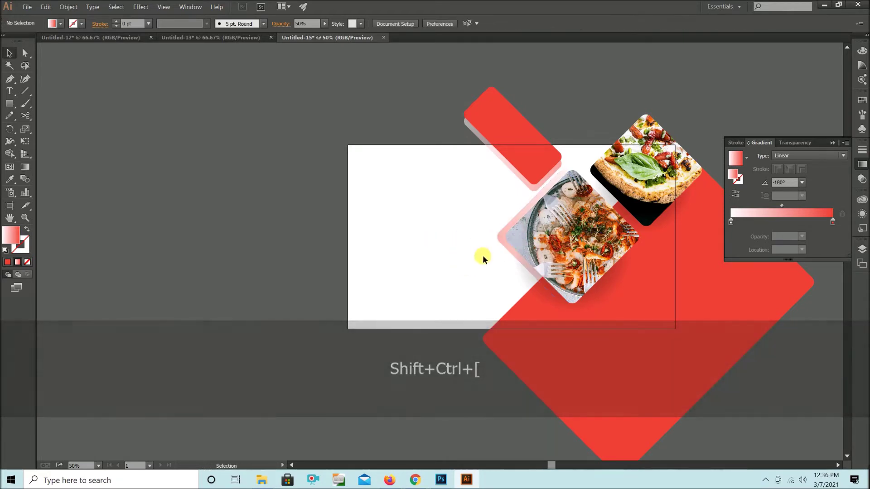
Fine-tune the position of the gradient shape behind the dish photo and redraw its gradient at 180°.
scroll(483, 255, "down", 2)
scroll(553, 240, "up", 1)
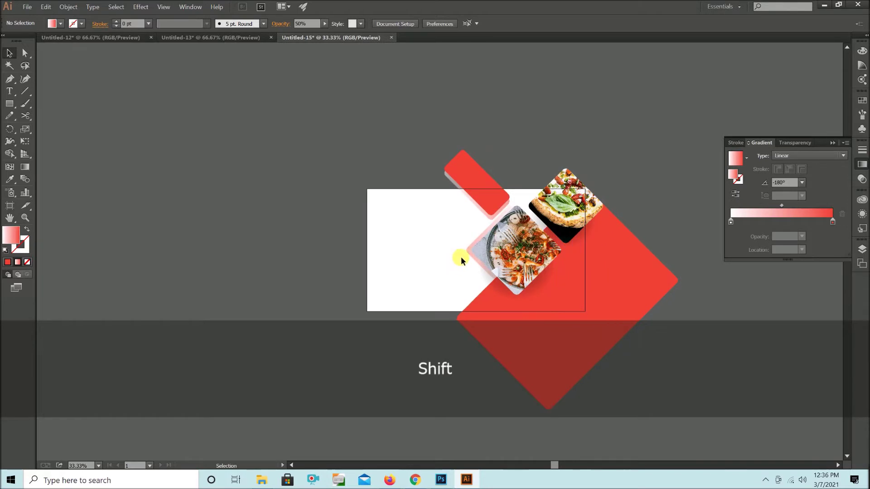
left_click_drag(467, 249, 466, 253)
left_click(411, 276)
left_click(473, 264)
key("g")
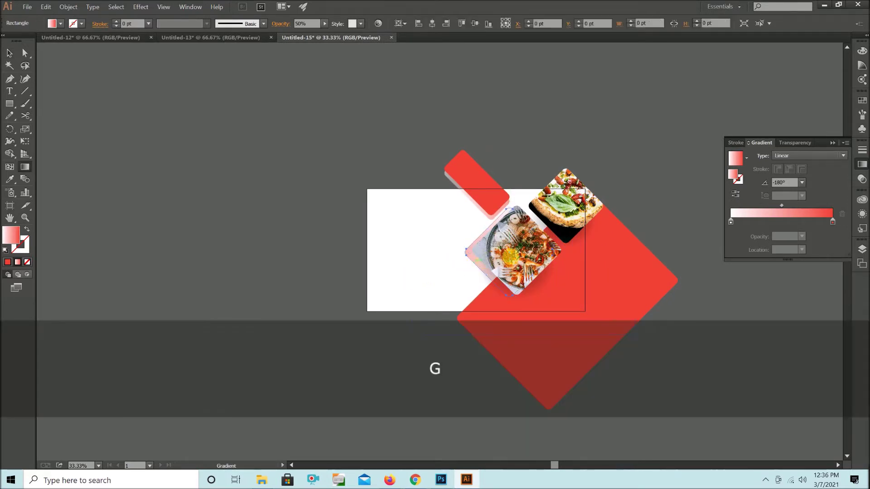
left_click_drag(504, 253, 531, 204)
key("v")
left_click(443, 297)
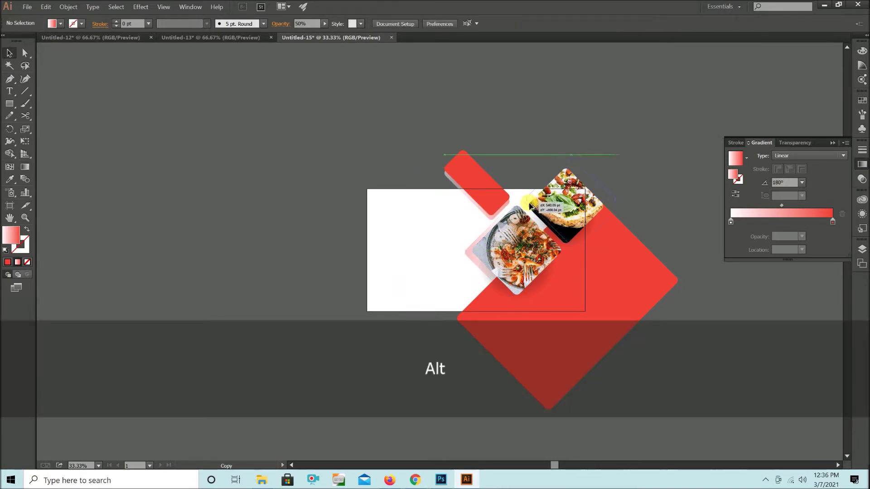
Duplicate the gradient shape onto the pizza photo, scale it to about 513 pt square, and offset it slightly up and left.
left_click_drag(566, 154, 567, 162)
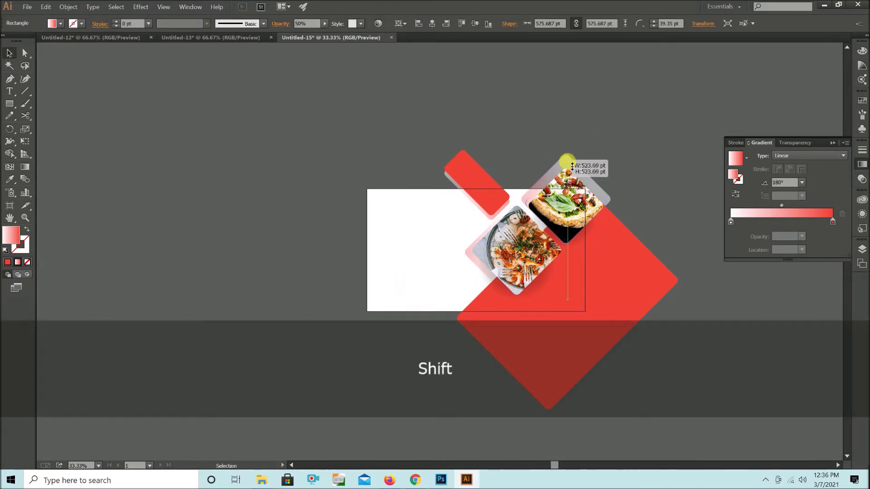
key("shift+Down")
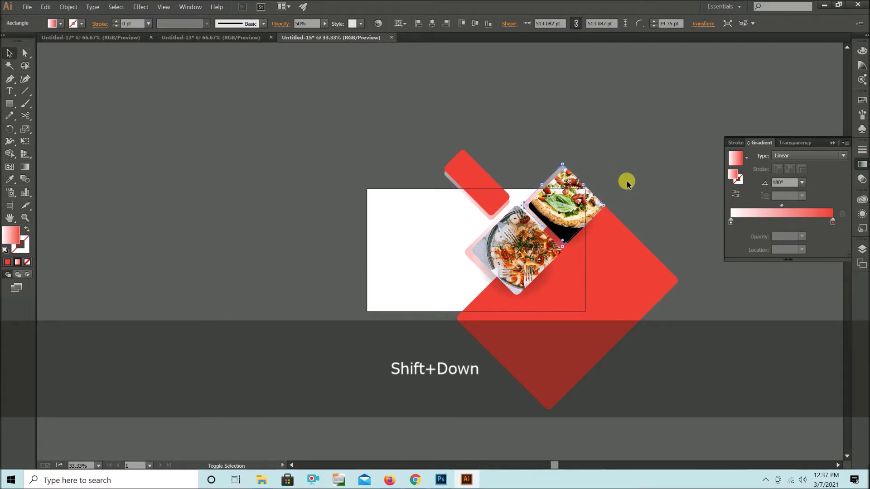
key("shift+Down")
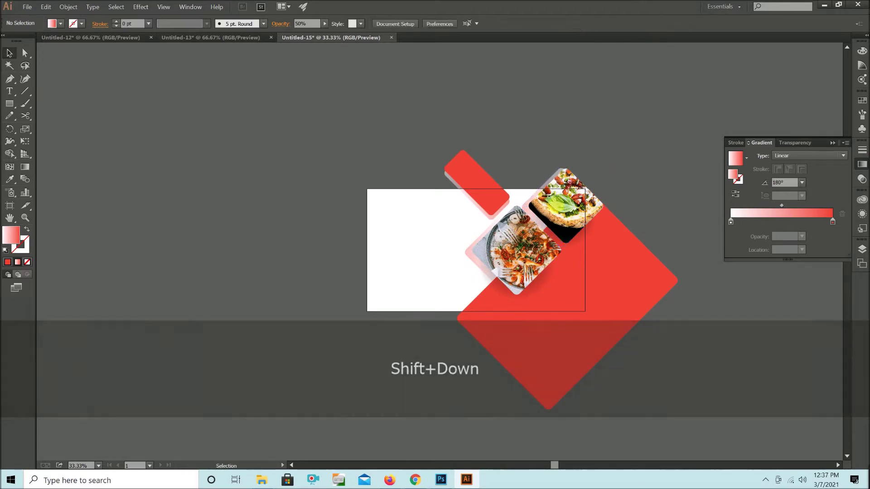
key("shift+Up")
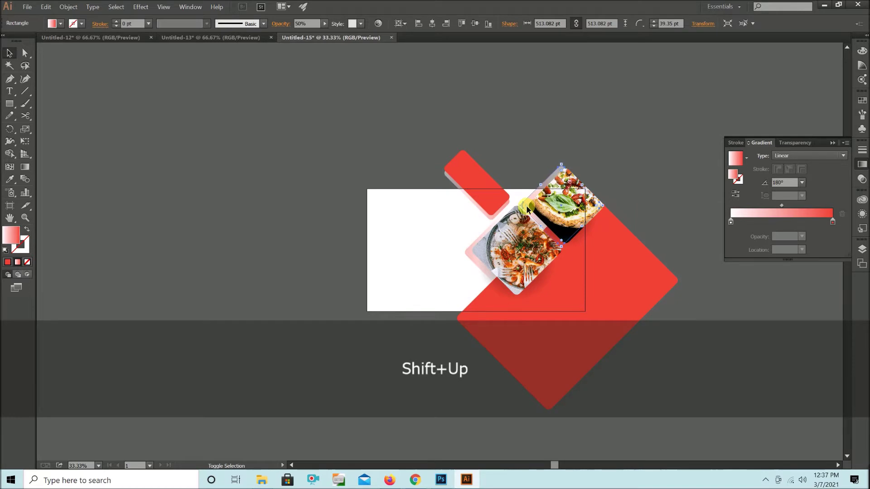
key("shift+Left")
left_click(683, 126)
Round the corners of the pizza's gradient shape to about 55 pt.
scroll(683, 126, "down", 3)
key("z")
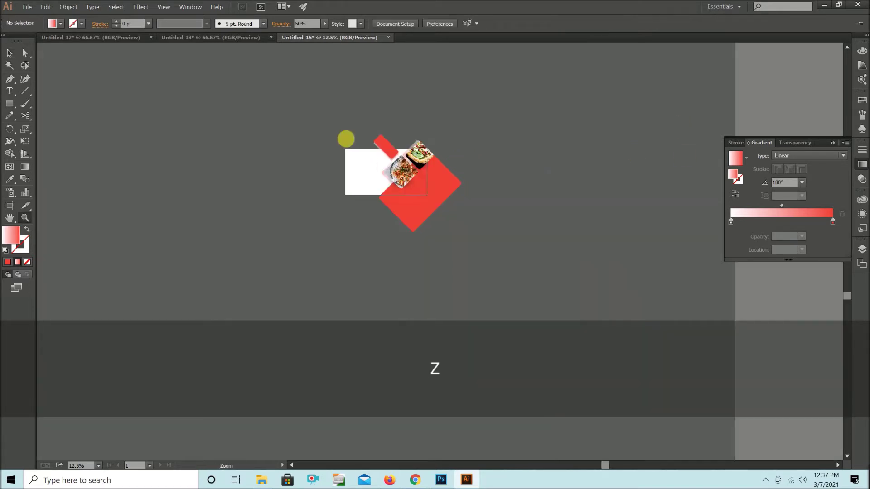
left_click_drag(412, 135, 417, 136)
left_click(597, 122)
left_click_drag(568, 90, 237, 318)
left_click(270, 308)
scroll(271, 308, "up", 1)
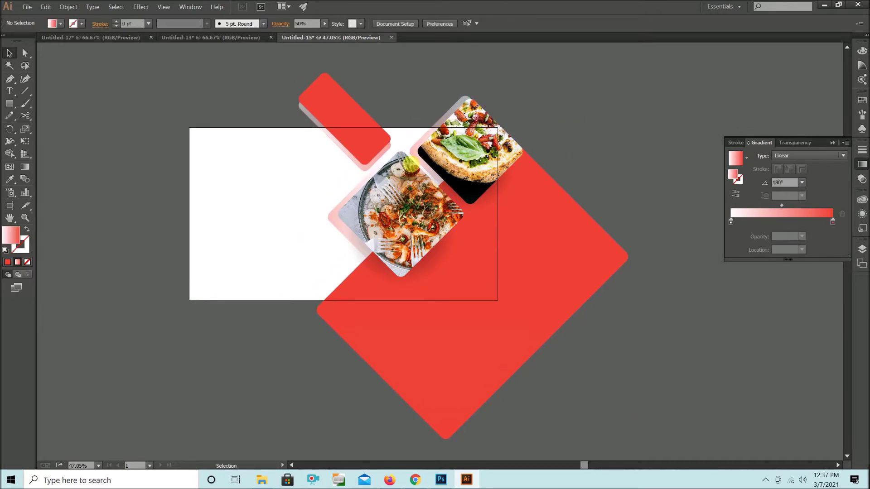
key("a")
left_click(419, 153)
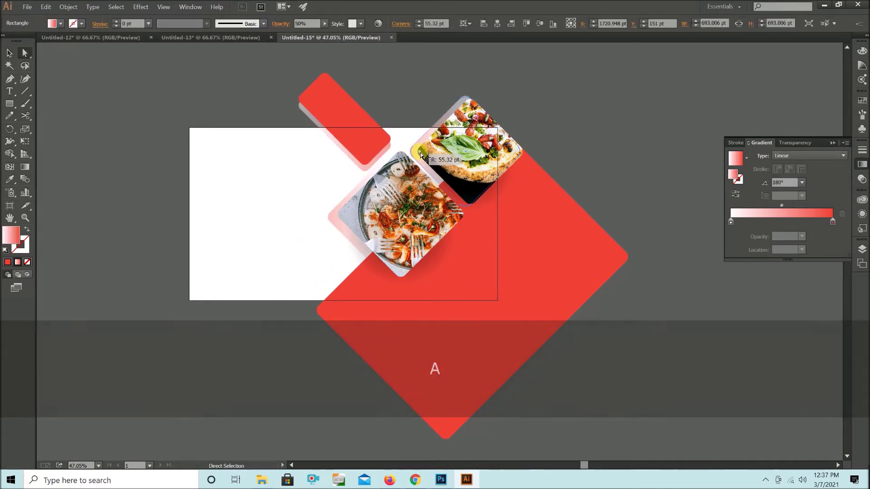
key("v")
left_click(582, 158)
Move the solid red bar slightly up and left, away from its gradient shadow.
left_click_drag(371, 122, 351, 167)
left_click(326, 186)
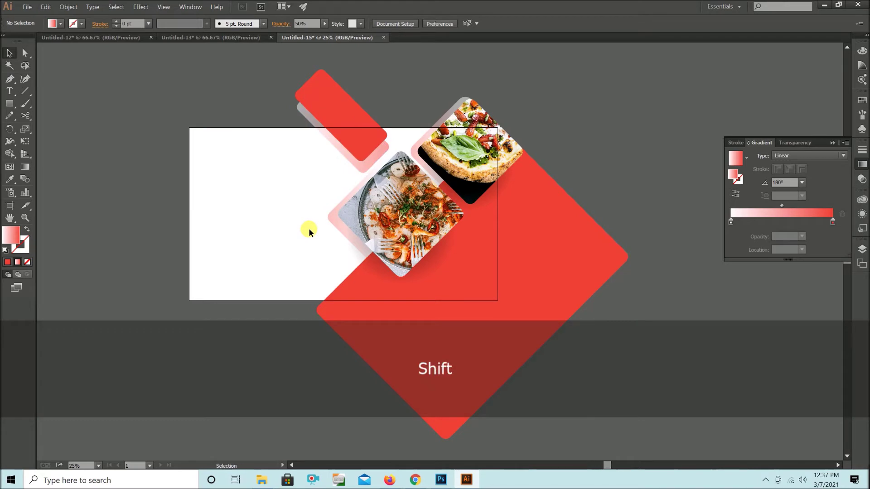
left_click_drag(257, 162, 506, 312)
left_click(274, 229)
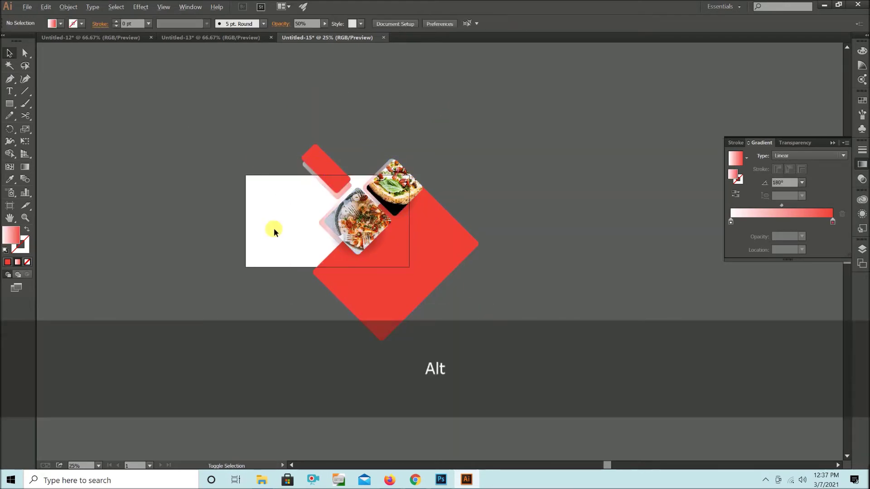
Set the opacity of the three gradient shapes behind the bar, dish and pizza to 30%.
scroll(274, 229, "up", 1)
left_click(361, 185, "shift")
left_click(394, 173, "shift")
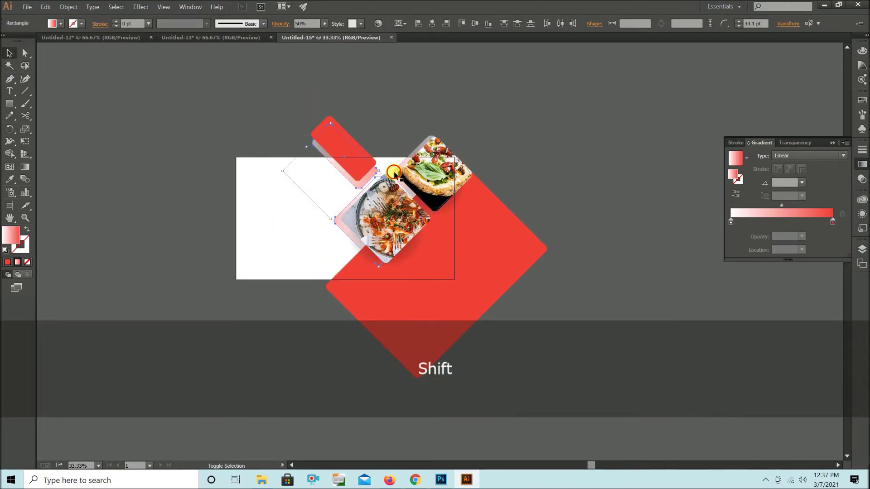
type("30")
key("Return")
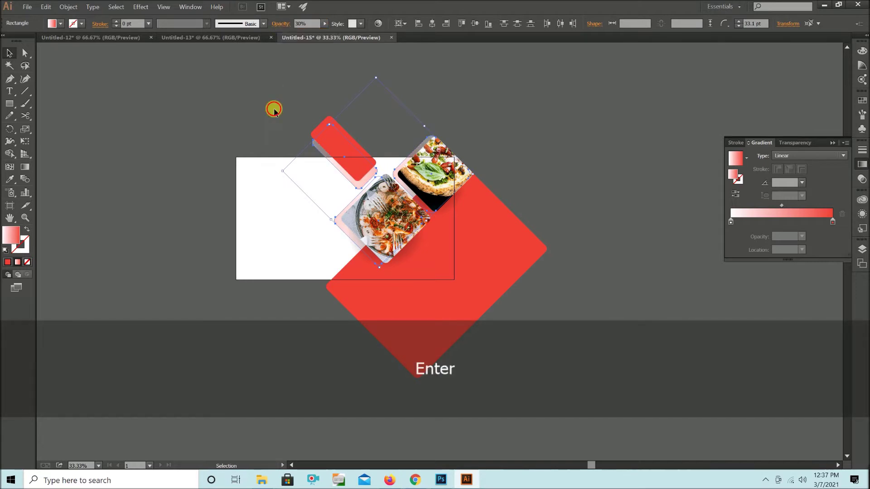
left_click_drag(268, 111, 540, 348)
left_click(541, 348)
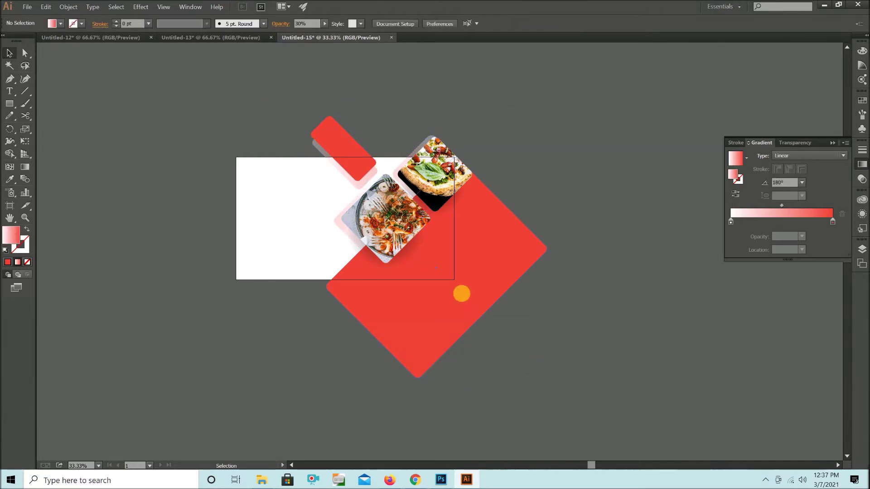
Draw a rectangle covering the whole artboard and use it as a clipping mask for all the artwork.
key("m")
left_click_drag(454, 280, 236, 157)
key("v")
left_click_drag(237, 109, 546, 335)
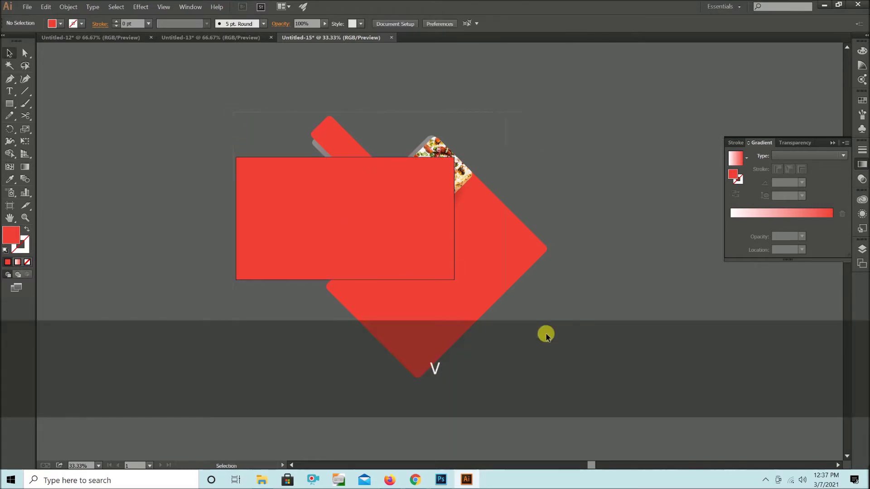
right_click(418, 189)
left_click(458, 240)
left_click(551, 303)
scroll(216, 253, "up", 1)
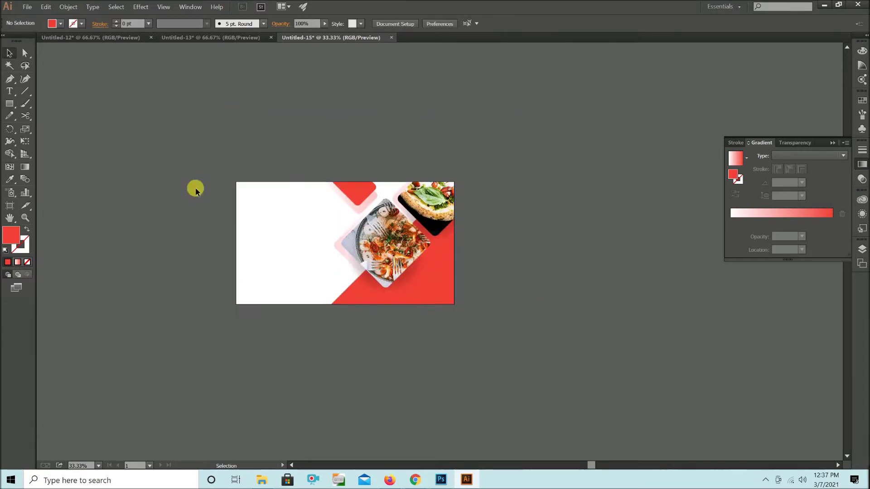
Inside the clip group, duplicate the large red diamond slightly to the left and give the copy the dish shape's gradient style.
left_click(493, 339)
double_click(419, 296)
left_click_drag(431, 301, 424, 297)
key("i")
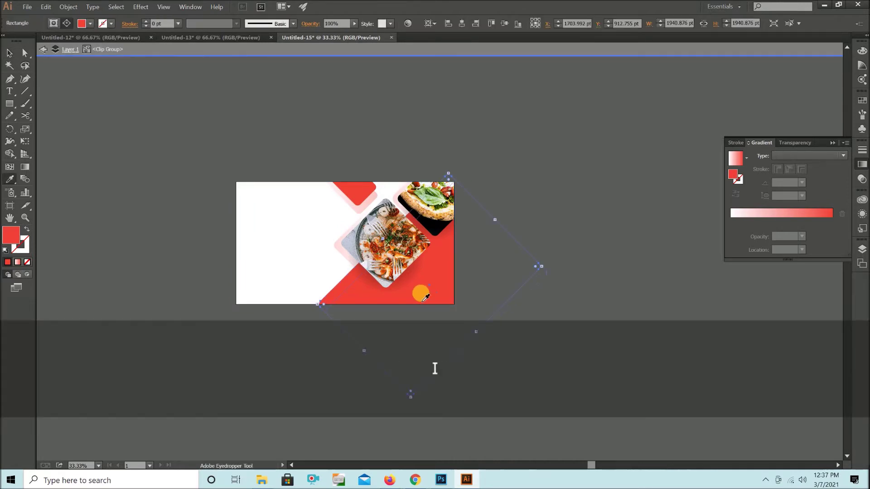
left_click(336, 246)
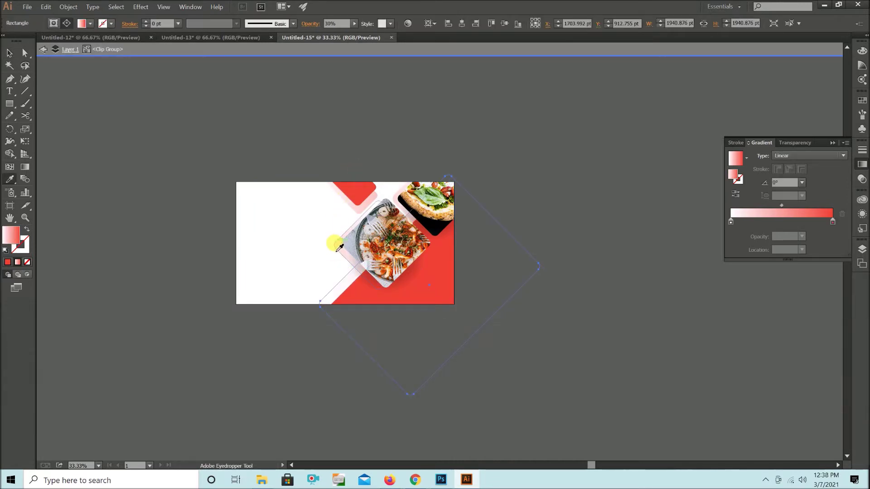
key("v")
Redraw the diamond copy's gradient diagonally at 135° across its visible edge strip.
scroll(344, 274, "up", 2)
key("g")
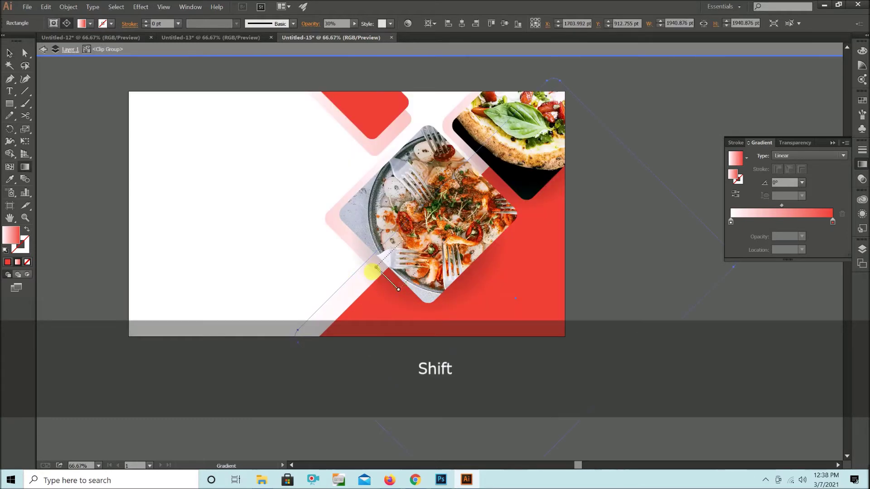
left_click_drag(372, 272, 393, 295)
left_click_drag(442, 282, 512, 351)
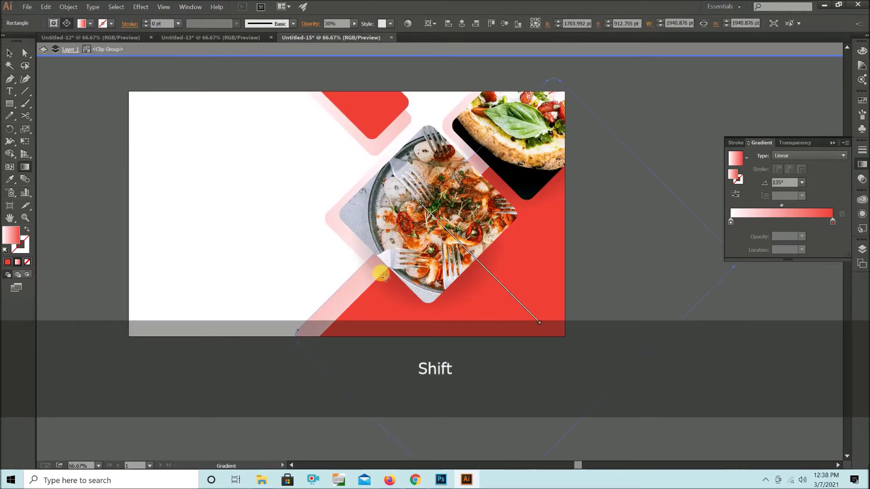
left_click_drag(385, 275, 365, 255)
key("v")
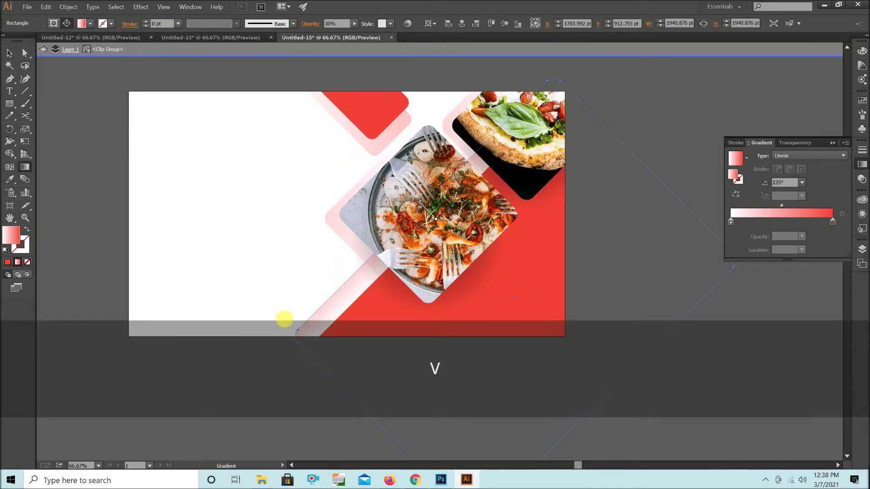
Send the gradient diamond copy behind all artwork in the clip group and exit the group's isolation.
key("ctrl+shift+[")
left_click(296, 385)
scroll(296, 385, "down", 2)
double_click(296, 385)
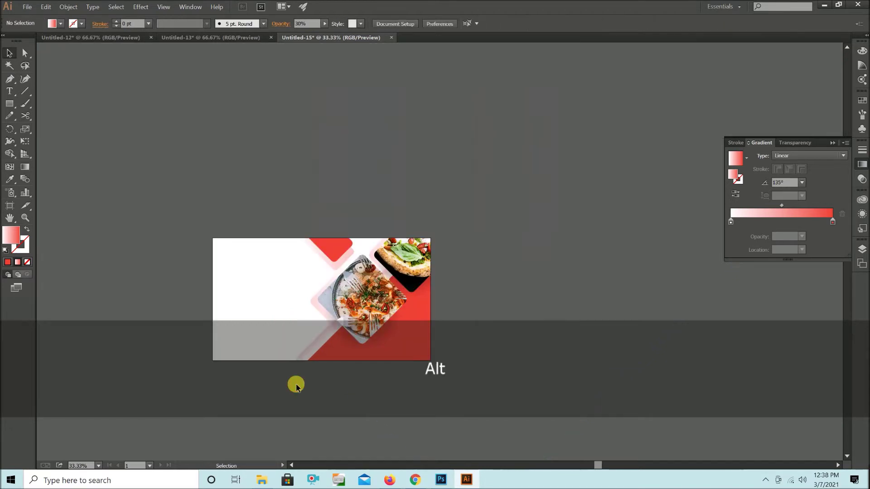
scroll(296, 385, "down", 1)
left_click_drag(200, 363, 483, 197)
left_click(482, 196)
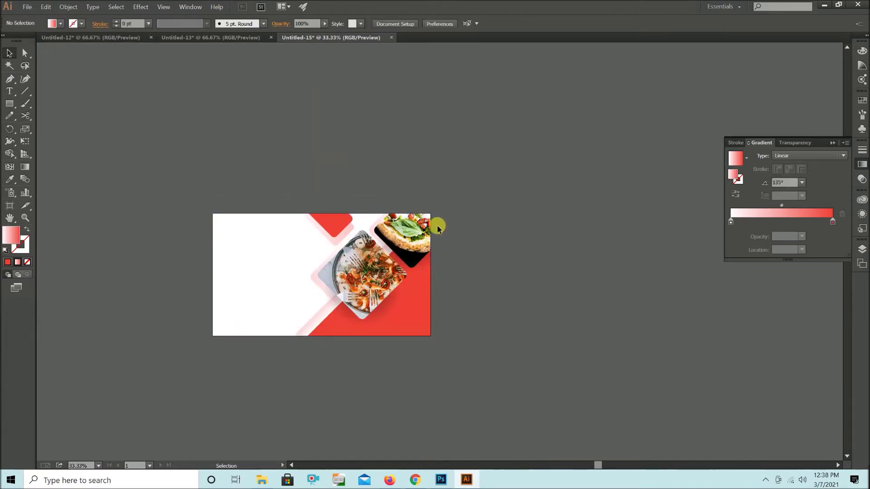
Inside the clip group, duplicate the red bar at the banner's upper edge onto the large red diamond below the dish photo.
scroll(355, 324, "up", 1)
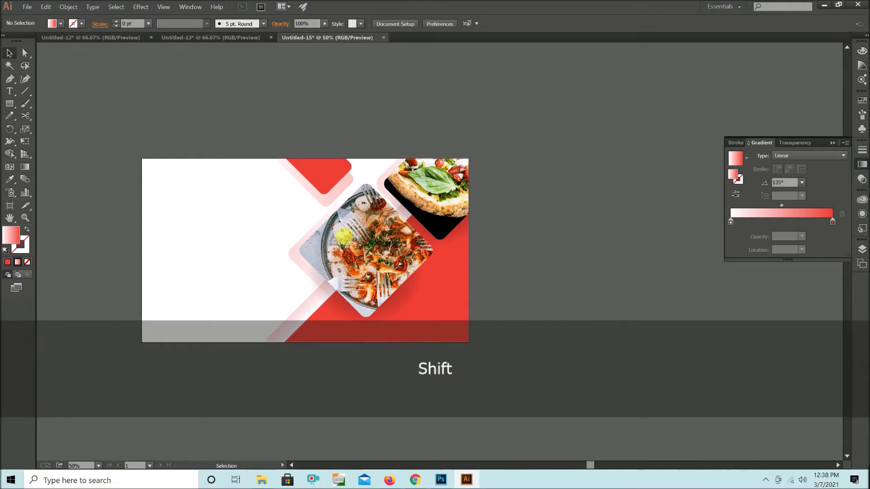
double_click(336, 174)
left_click_drag(330, 169, 390, 386)
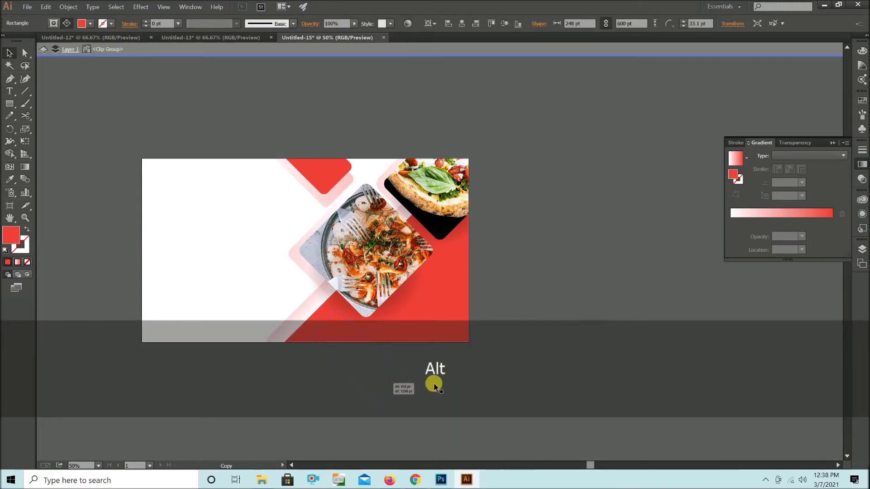
Try a darker blending mode on the red bar copy and set it back to Normal.
left_click(310, 24)
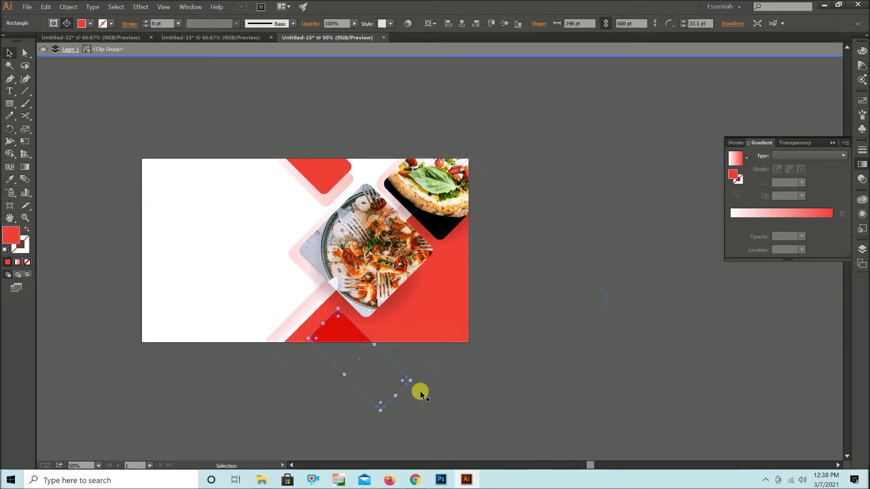
key("g")
left_click_drag(355, 344, 338, 321)
key("v")
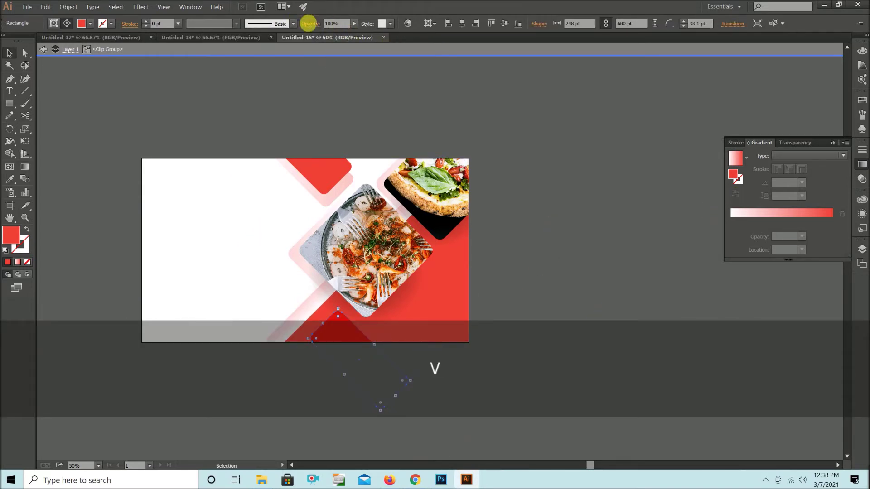
left_click(310, 24)
left_click(227, 41)
left_click(228, 56)
key("ctrl+z")
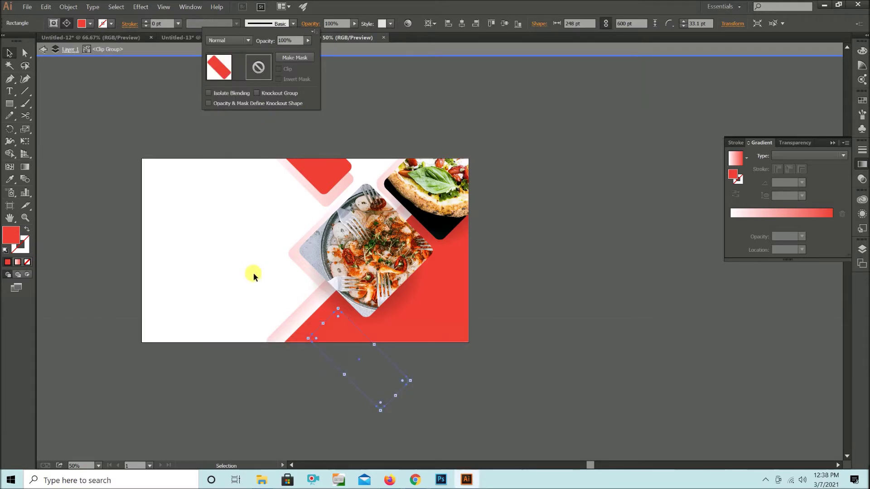
Fill the bar copy with the linear gradient, change its red stop to dark red (R 150, G 0, B 0) and reverse the gradient.
left_click(817, 218)
left_click(824, 219)
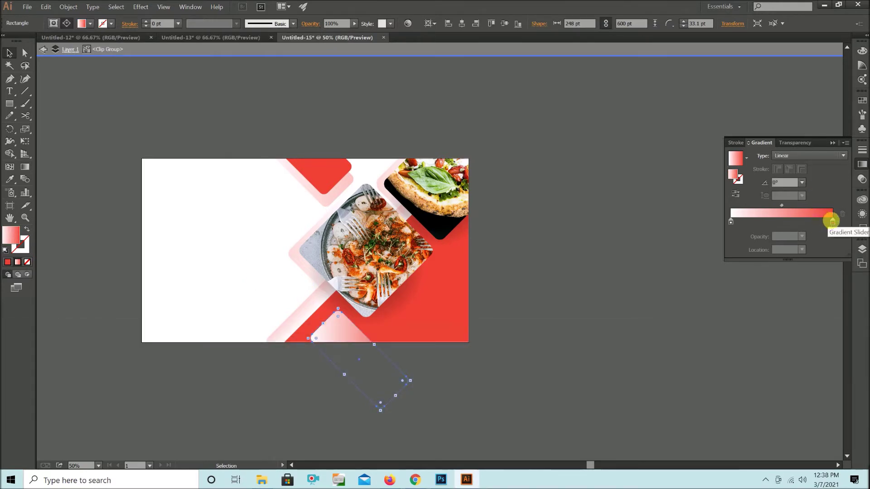
double_click(832, 222)
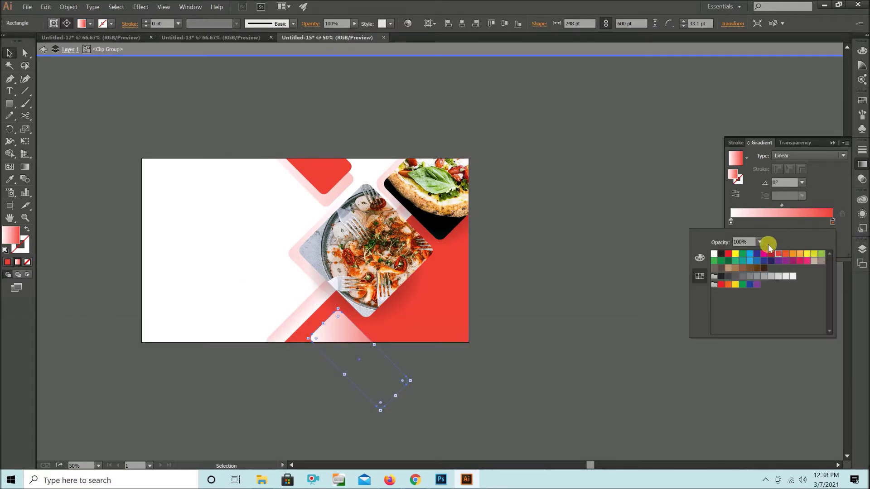
left_click(700, 263)
left_click_drag(758, 278, 778, 265)
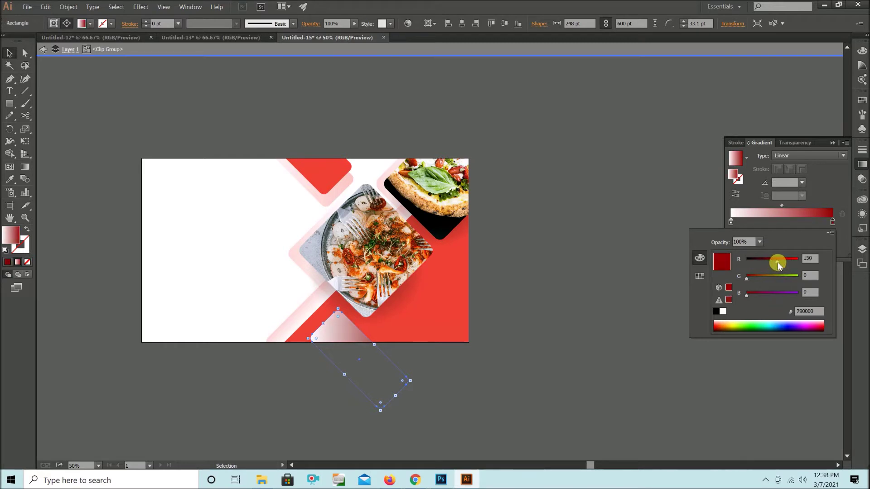
left_click(617, 344)
left_click(736, 194)
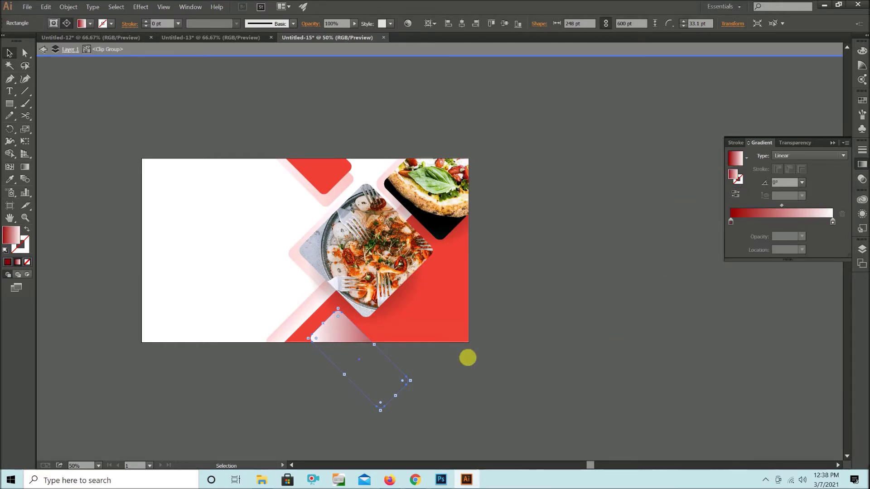
Redraw the bar copy's gradient diagonally downward from its upper edge and set the white stop's opacity to 0%.
key("g")
left_click_drag(347, 339, 389, 389)
left_click_drag(326, 313, 369, 375)
left_click(832, 222)
left_click(802, 237)
left_click(810, 248)
key("v")
left_click(614, 368)
scroll(596, 358, "down", 1)
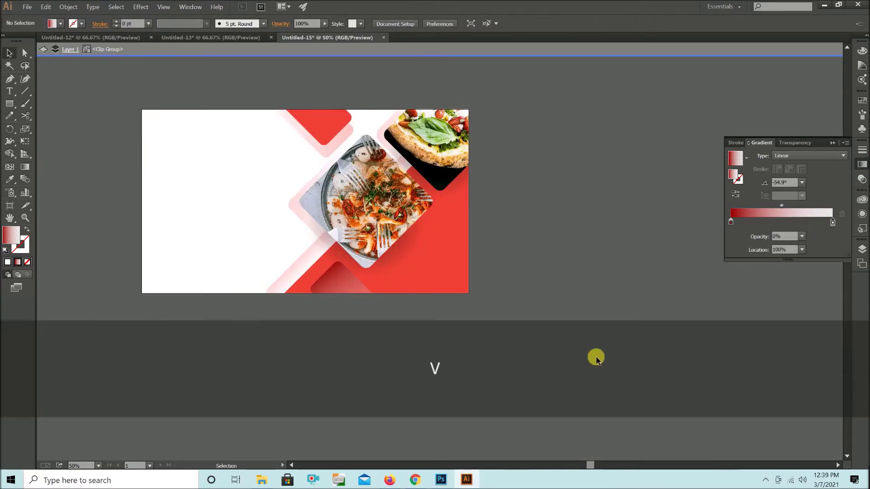
scroll(595, 357, "down", 2)
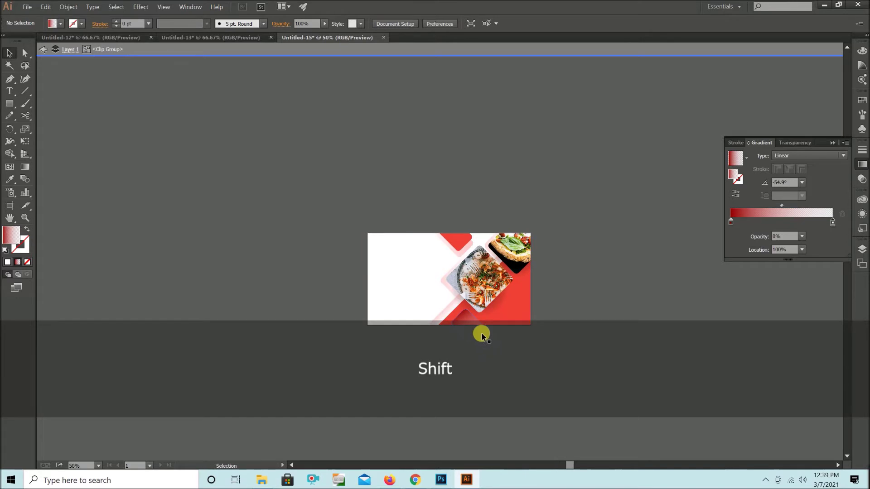
Try redrawing the bar copy's fading gradient at -45° from its upper edge.
scroll(484, 343, "up", 2)
left_click(455, 306)
key("g")
left_click(435, 288, "shift")
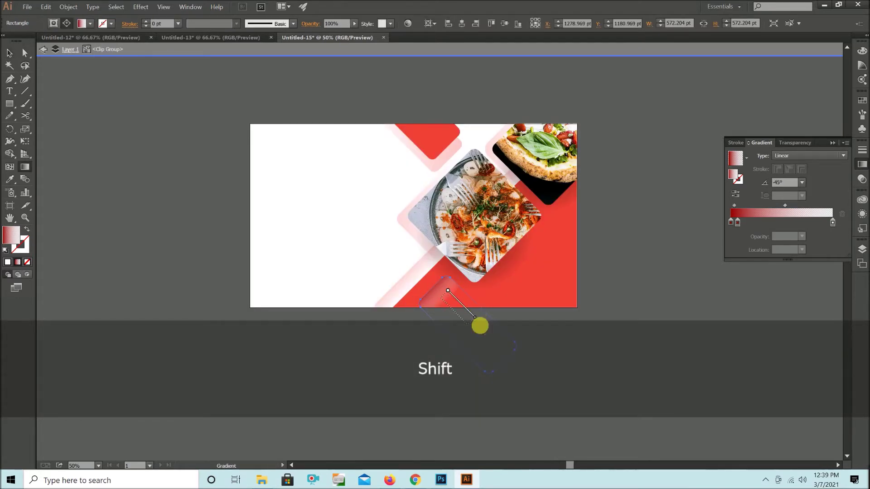
left_click_drag(479, 327, 472, 329)
left_click_drag(433, 269, 500, 335)
key("v")
left_click(408, 355)
scroll(409, 355, "down", 2)
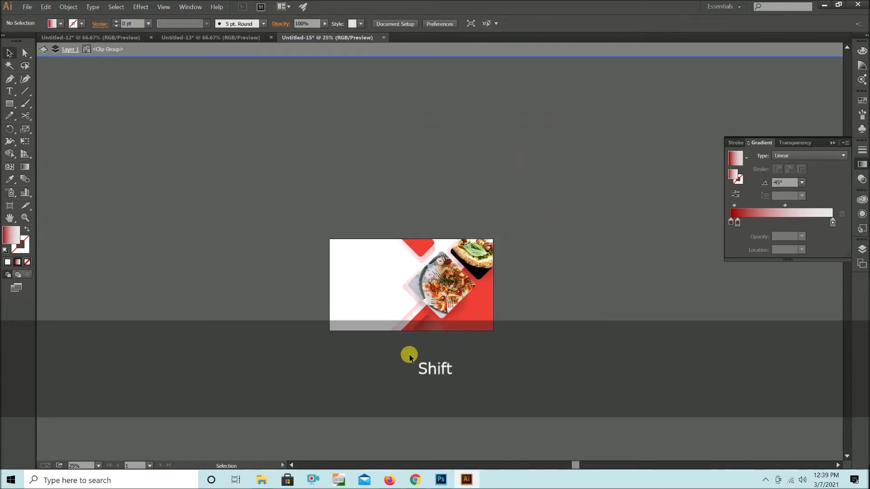
scroll(410, 356, "down", 1)
left_click(444, 330)
left_click(426, 354)
scroll(426, 353, "down", 3)
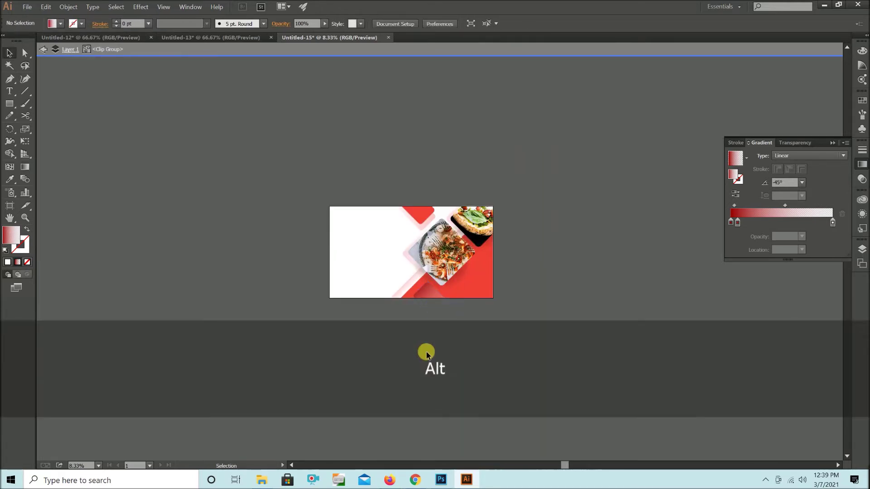
scroll(426, 352, "down", 2)
scroll(426, 352, "up", 2)
Remove the extra dark stop from the bar copy's gradient and redraw the gradient at -45° along the bar.
key("z")
left_click_drag(393, 160, 514, 246)
key("v")
left_click(491, 356)
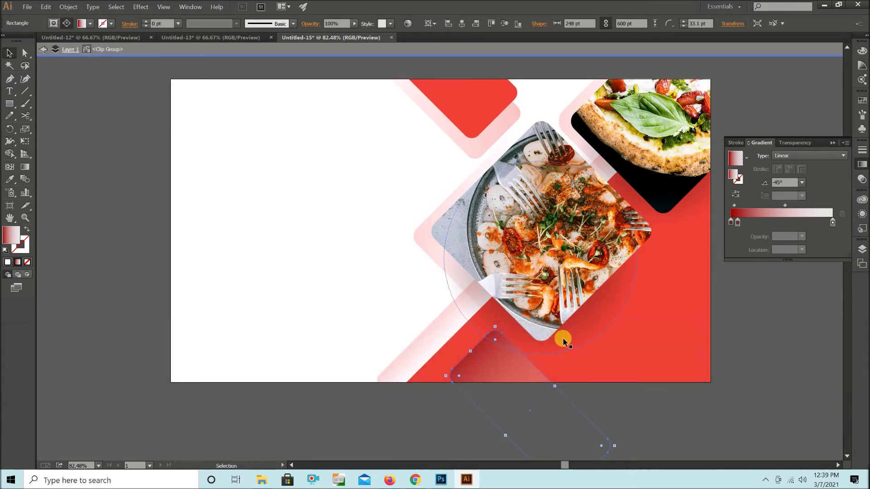
left_click_drag(743, 275, 750, 315)
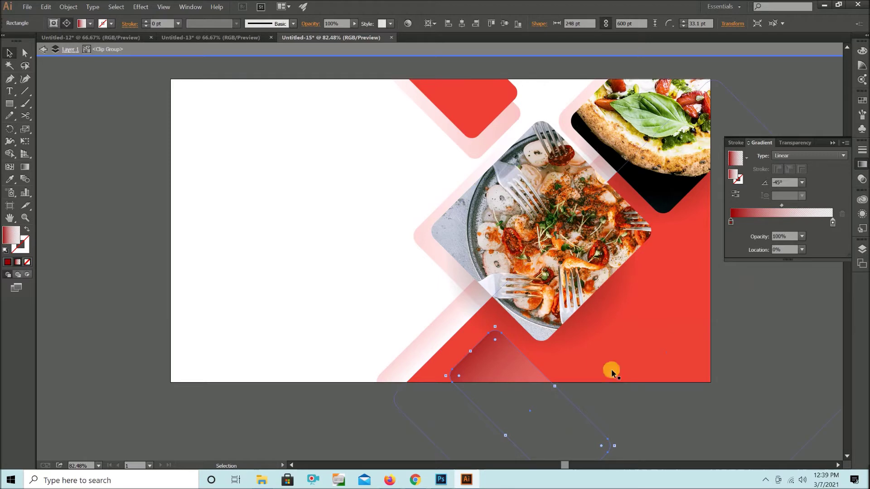
key("g")
left_click_drag(482, 341, 516, 378)
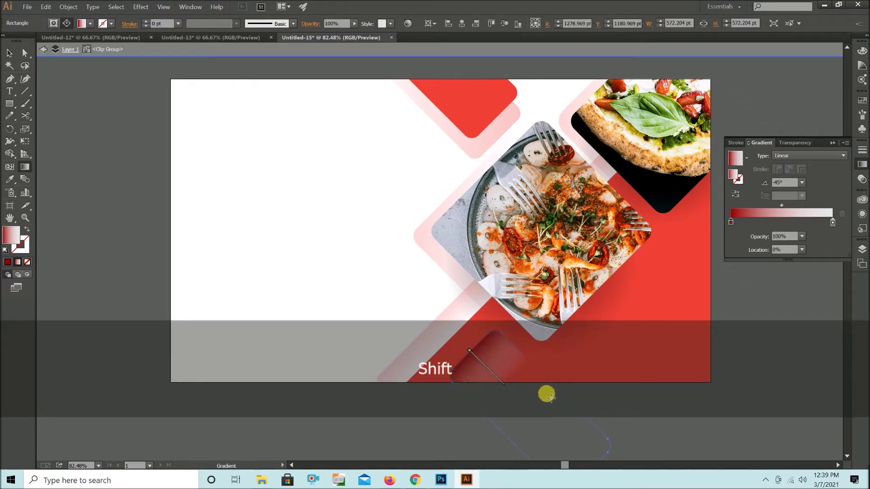
left_click_drag(488, 339, 597, 425)
key("v")
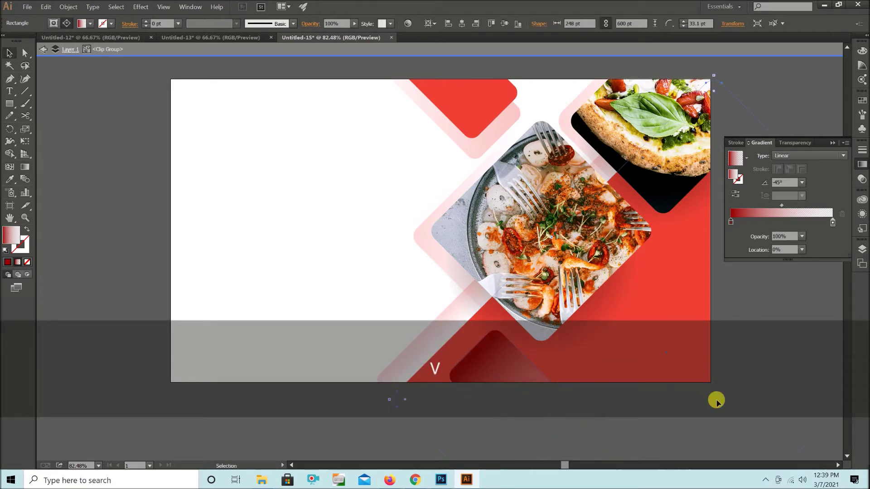
left_click(721, 402)
Set the dark red gradient bar copy's opacity to 50% and exit the clip group.
double_click(379, 414)
double_click(494, 363)
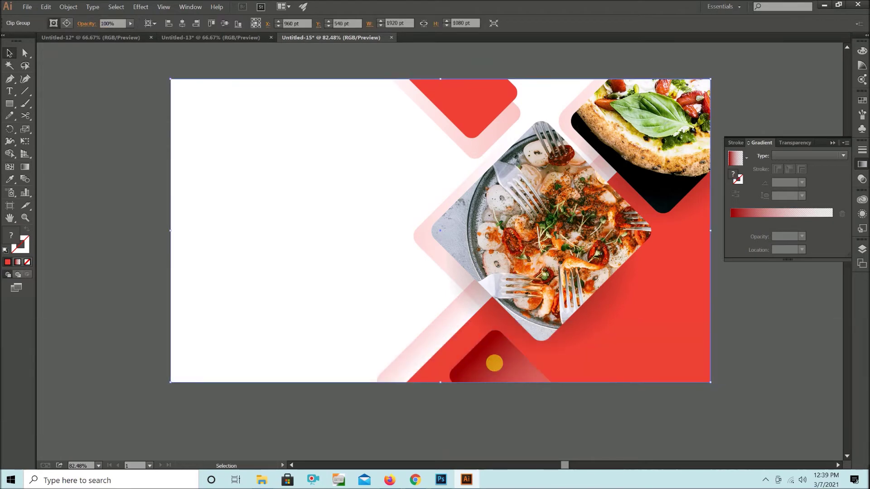
left_click(495, 363)
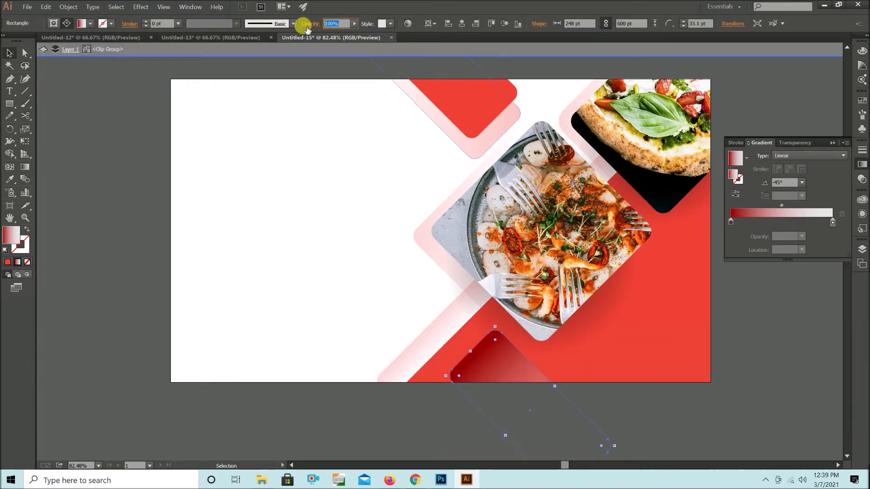
type("50")
key("Return")
left_click(394, 400)
scroll(349, 388, "down", 1)
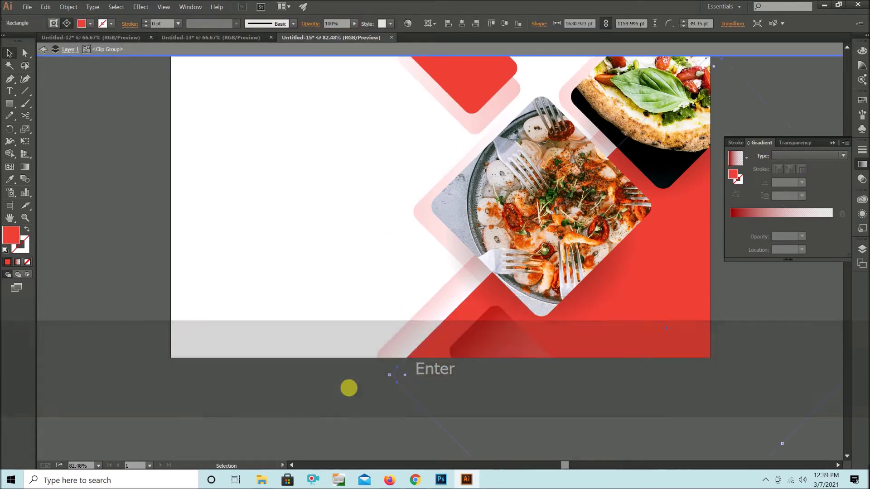
double_click(348, 388)
scroll(349, 388, "down", 4)
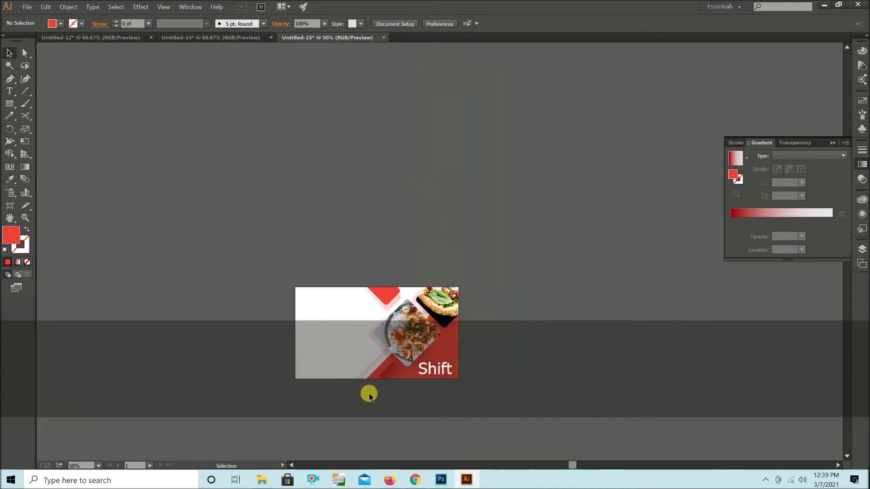
scroll(369, 394, "up", 2)
scroll(493, 398, "down", 1)
Add the text "70%", enlarge it to 139.5 pt and place it on the red area below the dish photo.
key("t")
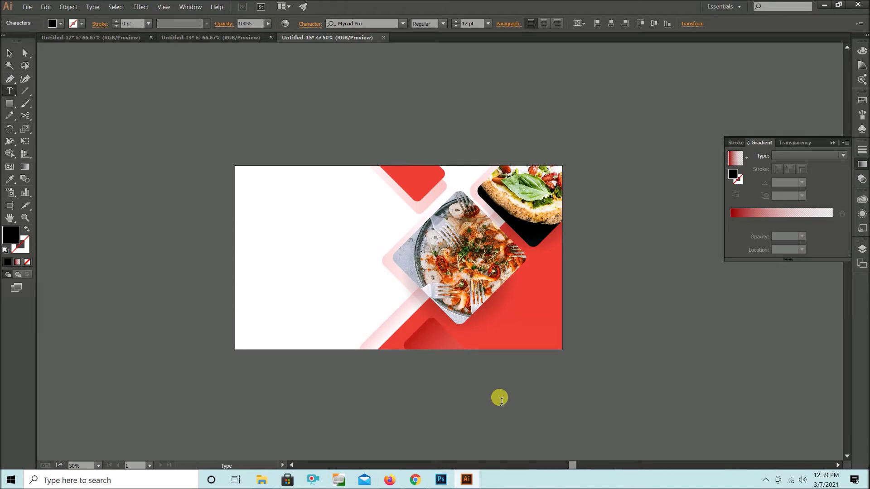
type("0")
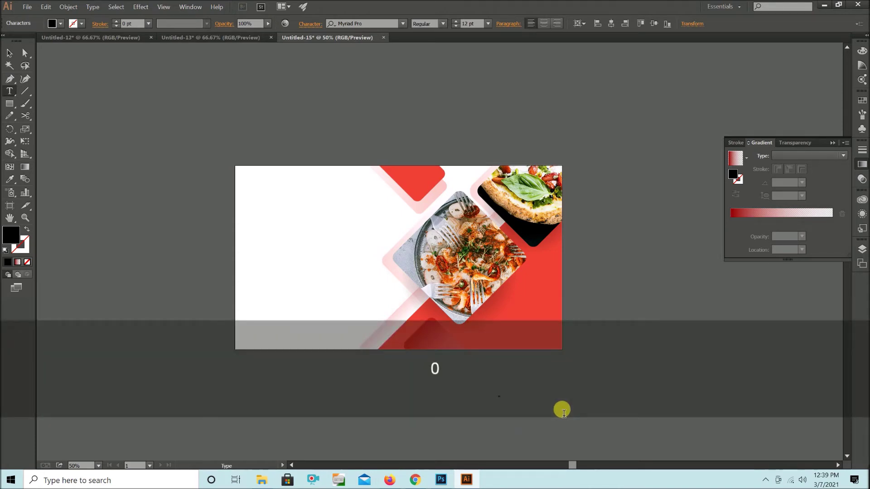
left_click(14, 52)
left_click_drag(502, 394, 561, 338)
left_click_drag(539, 373, 531, 311)
Set the "70%" text in Gotham Bold and tighten its letter spacing.
left_click(383, 24)
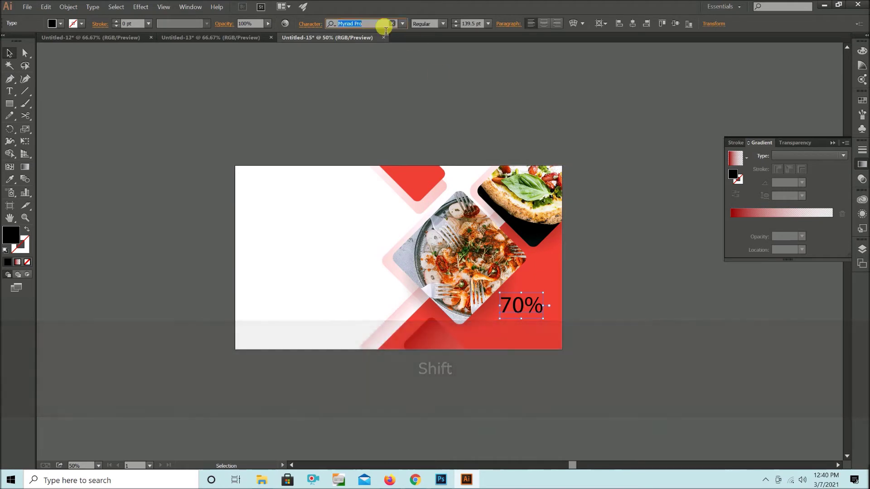
type("goth")
key("BackSpace")
key("Down")
key("Down")
key("Down")
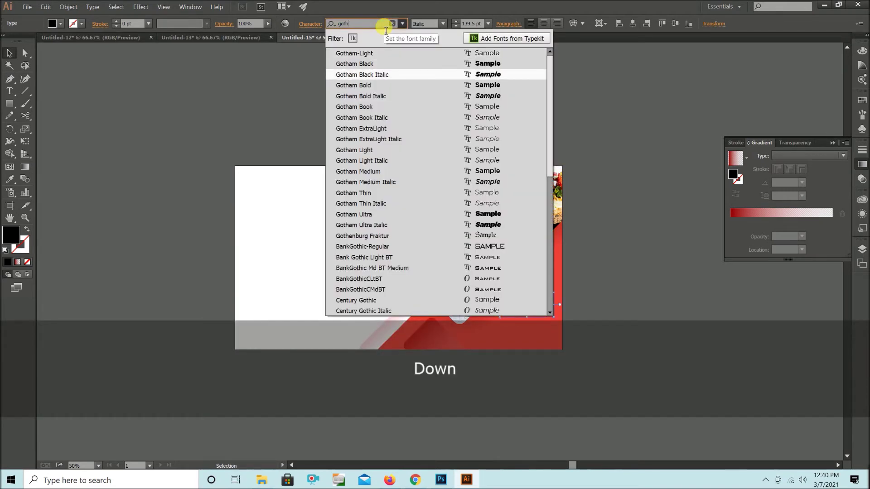
key("Return")
key("alt+Left")
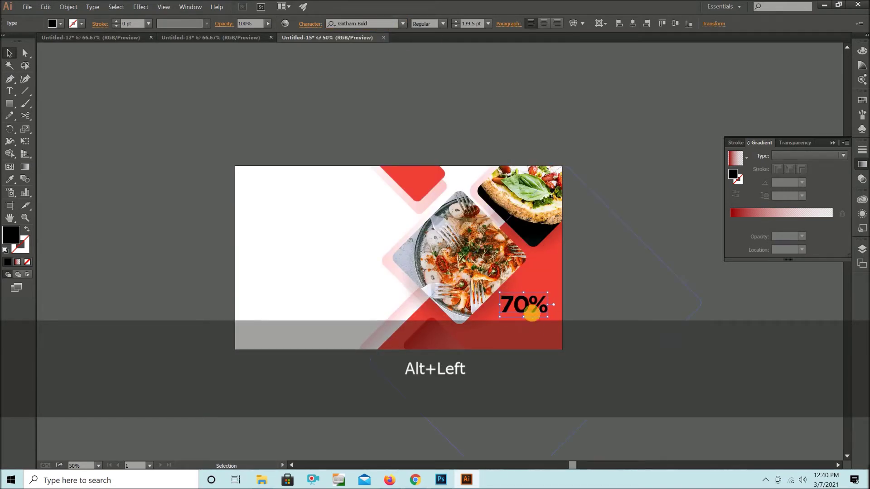
Colour the "70%" text white by sampling the blank banner background.
key("i")
left_click(307, 272)
key("v")
left_click(608, 356)
scroll(608, 356, "down", 1)
scroll(524, 290, "up", 1)
Add "OFF" as a second line under "70%" in the same text object.
left_click(522, 291)
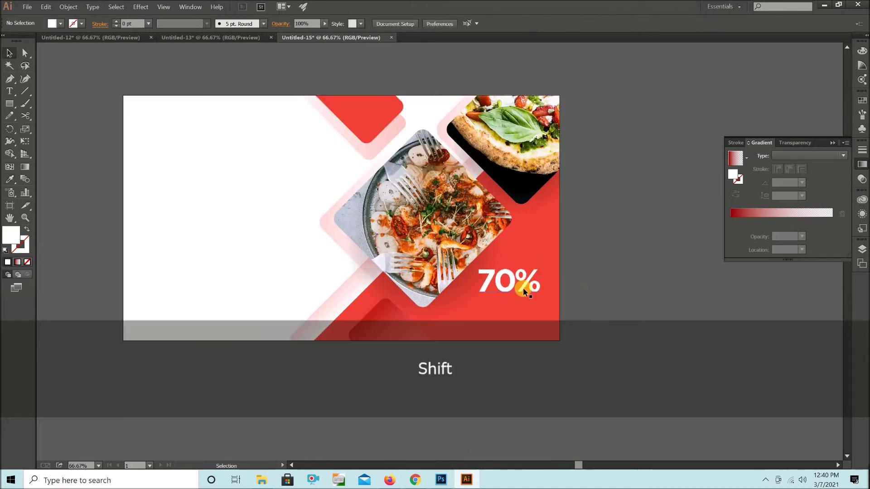
key("t")
left_click(540, 288)
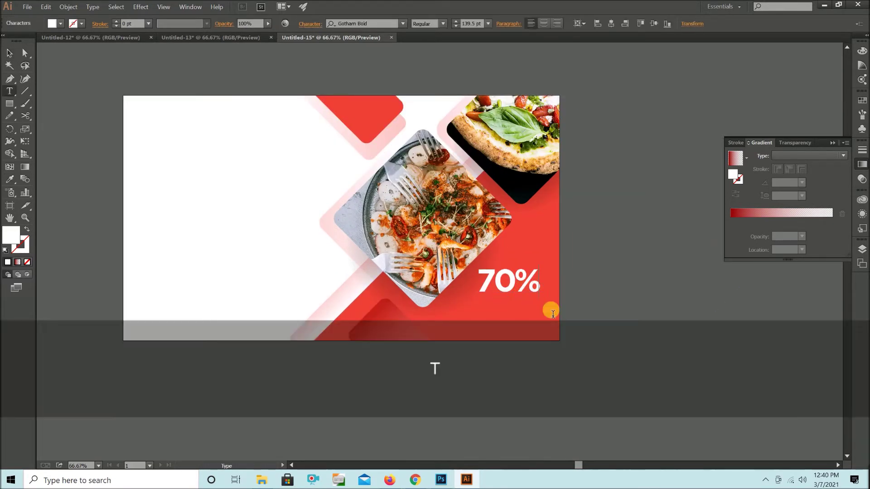
type("OFF")
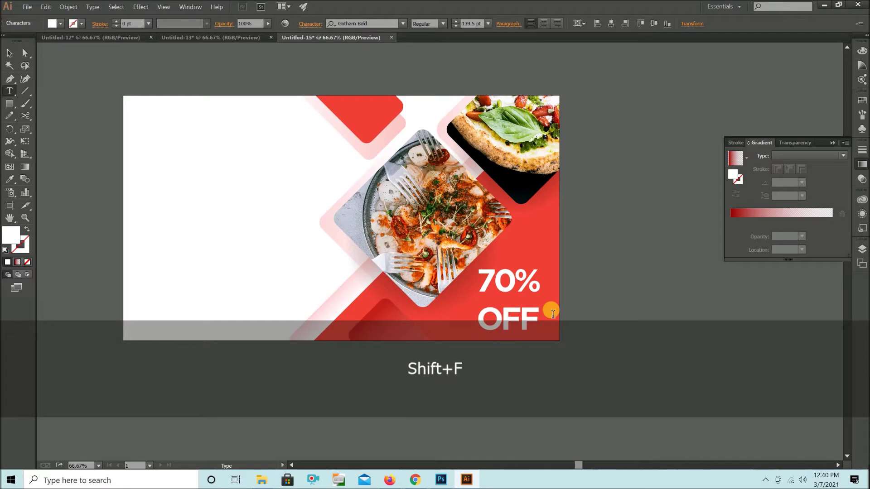
left_click(6, 52)
Reduce the font size of the word "OFF" to 95.5 pt.
key("t")
left_click_drag(479, 320, 552, 327)
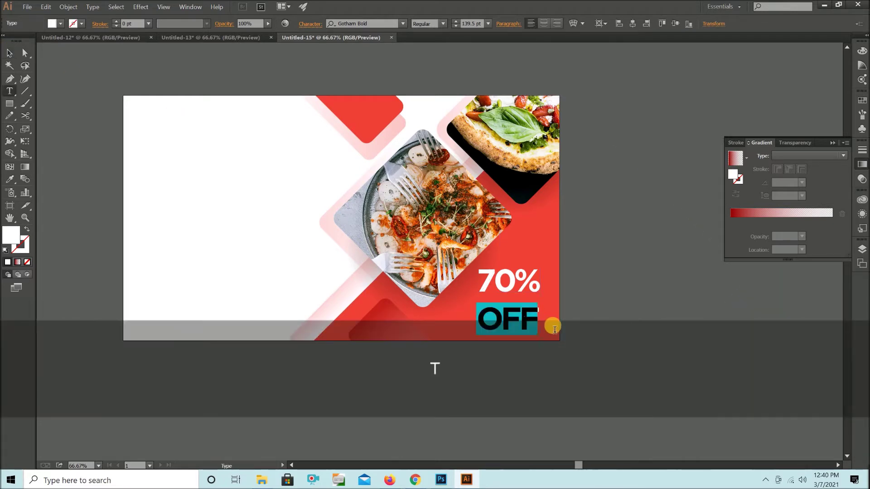
key("ctrl+shift+period")
key("ctrl+shift+comma")
key("ctrl+shift+comma")
key("ctrl+shift+comma")
key("ctrl+shift+comma")
key("ctrl+shift+comma")
key("ctrl+shift+comma")
key("ctrl+shift+comma")
key("ctrl+shift+comma")
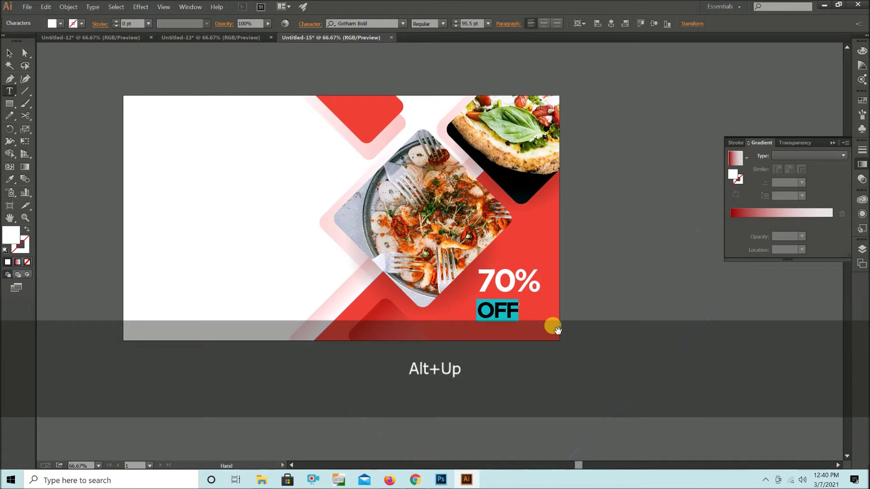
Tighten the line spacing so "OFF" sits close beneath "70%" and finish editing the text.
key("alt+Up")
key("alt+Up")
key("alt+Up")
key("alt+Up")
key("alt+Up")
key("alt+Up")
key("alt+Up")
key("alt+Up")
key("alt+Up")
key("alt+Up")
left_click(605, 324)
left_click(16, 56)
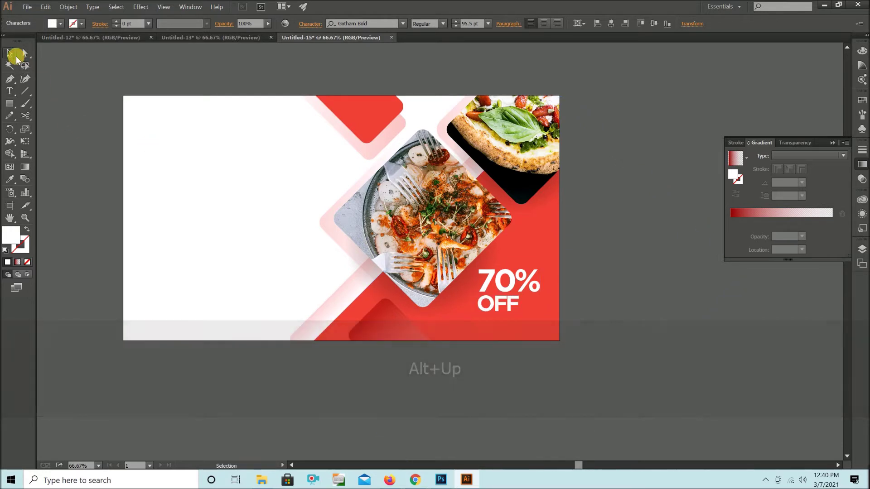
Add the text "SPECIAL OFFER" below the banner and convert it to uppercase.
left_click(522, 383)
key("t")
left_click(452, 402)
type("special offer")
left_click(12, 55)
left_click(92, 6)
mouse_move(132, 153)
left_click(240, 154)
Change the font of "SPECIAL OFFER" to Gotham Book.
left_click(375, 24)
type("goht")
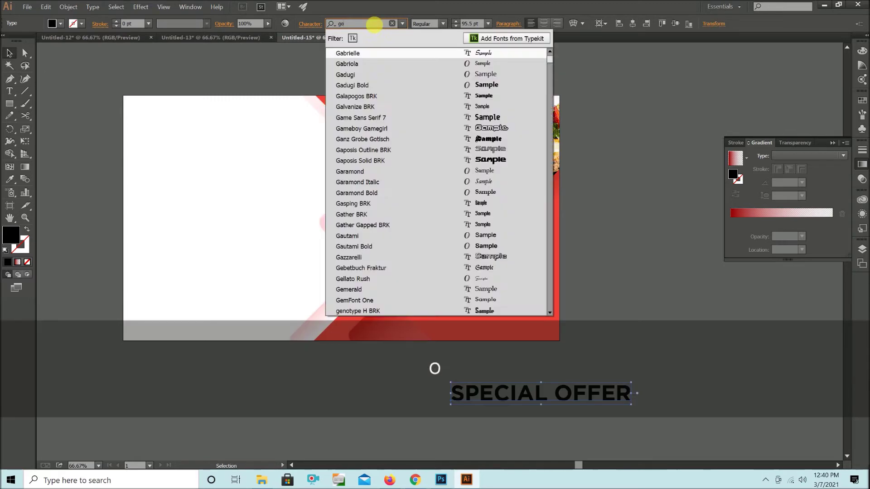
key("BackSpace")
key("BackSpace")
type("tham")
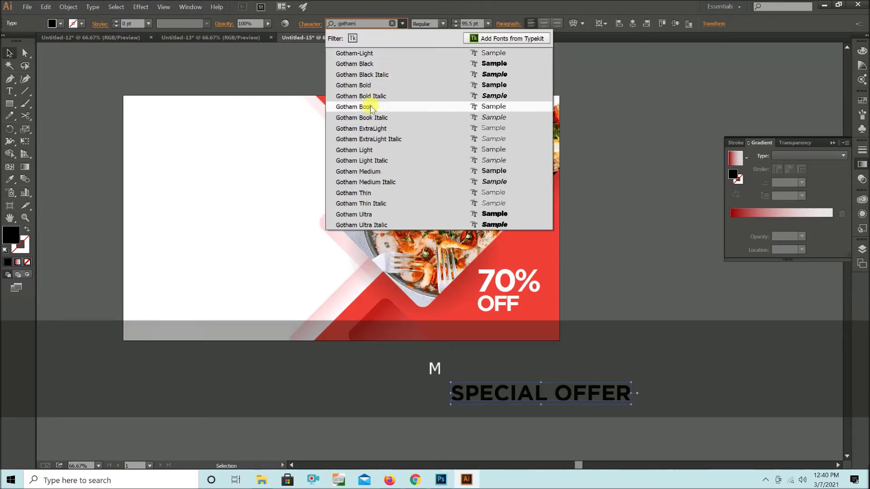
left_click(371, 107)
Scale "SPECIAL OFFER" down to 47.62 pt beneath "OFF" and break it into two lines.
left_click_drag(631, 393, 533, 324)
key("t")
key("Return")
left_click(9, 54)
Reduce "SPECIAL OFFER" to 37.62 pt and tighten its line spacing.
key("alt+Up")
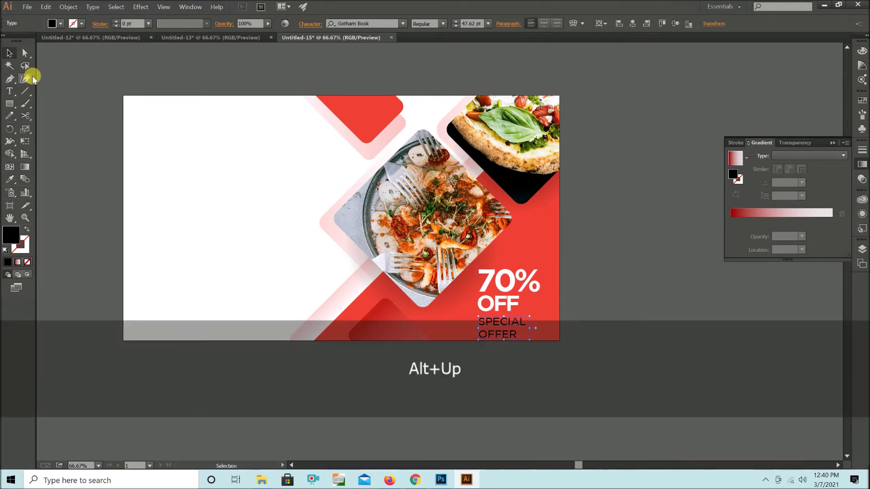
key("ctrl+shift+comma")
key("ctrl+shift+comma")
key("ctrl+shift+comma")
key("ctrl+shift+comma")
key("ctrl+shift+comma")
key("alt+Up")
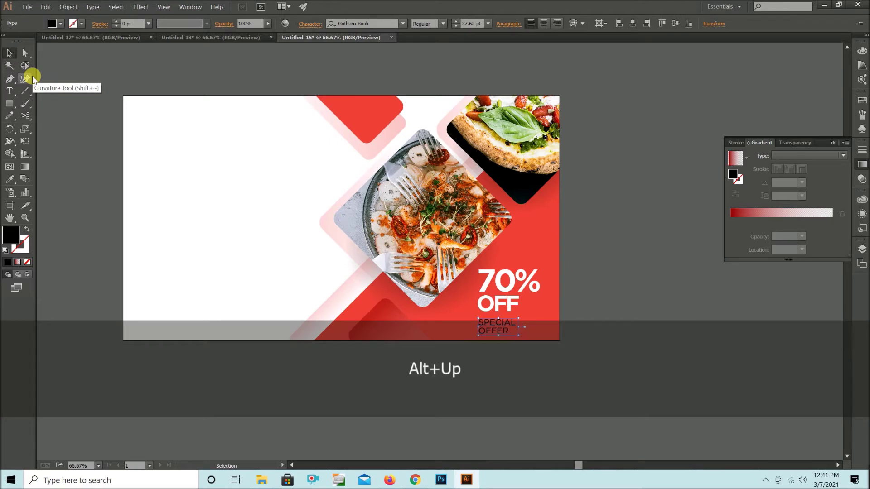
Widen the letter spacing of "SPECIAL OFFER" and open up its line spacing slightly.
key("alt+Right")
key("alt+Right")
key("alt+Right")
key("alt+Right")
key("alt+Right")
key("alt+Right")
key("alt+Right")
key("alt+Right")
key("alt+Down")
key("alt+Down")
key("alt+Down")
key("alt+Down")
key("alt+Down")
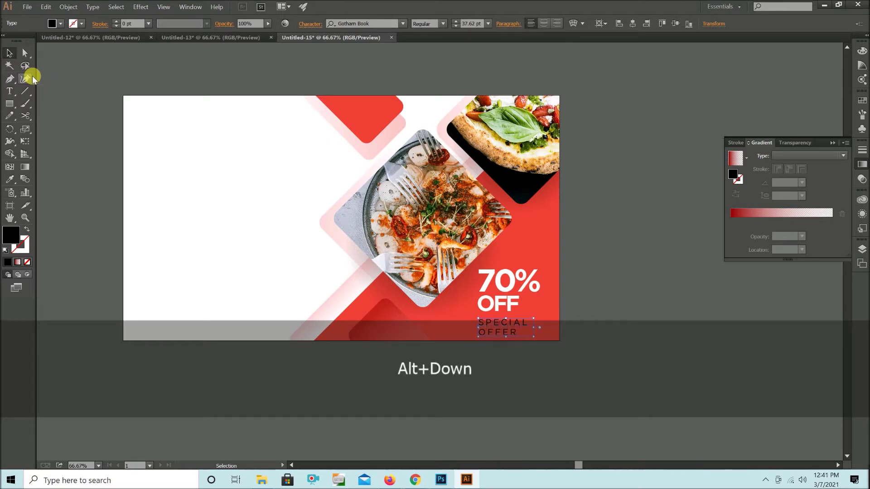
Colour "SPECIAL OFFER" white and nudge it slightly upward together with "70% OFF".
key("shift+Up")
key("v")
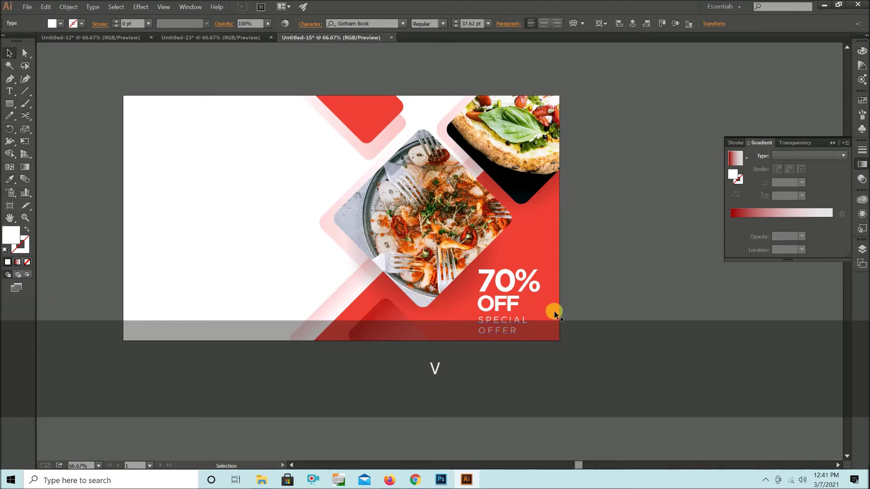
left_click(508, 298, "shift")
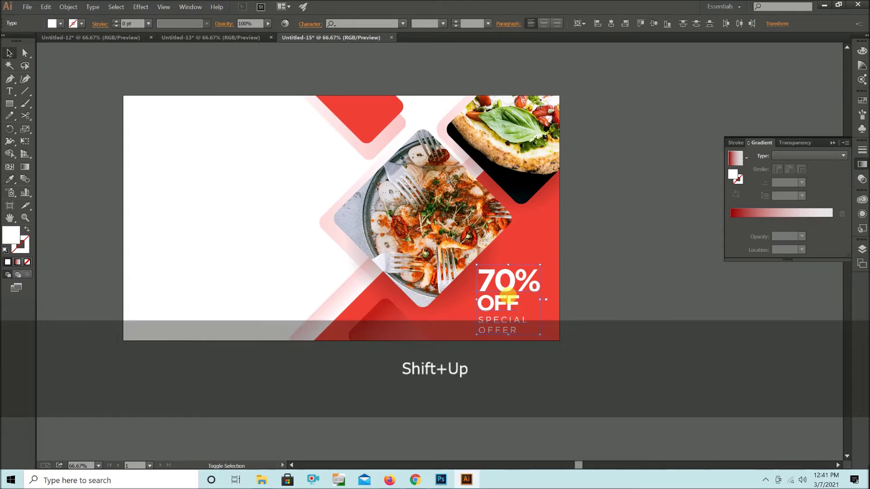
key("shift+Up")
key("Down")
key("Down")
left_click(578, 298)
Draw a small chevron path about 30 pt wide and 15 pt high below the banner with the Pen tool.
scroll(610, 335, "down", 1)
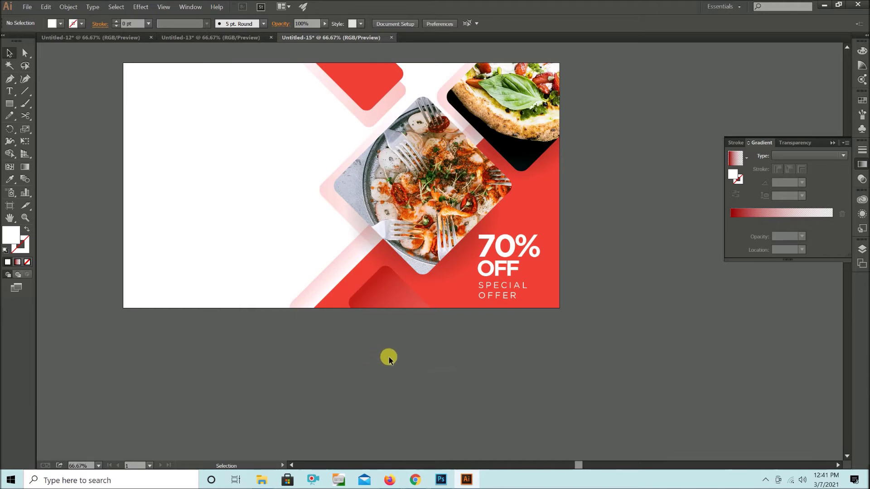
key("p")
scroll(418, 418, "up", 3)
left_click(412, 368)
left_click(423, 358, "shift")
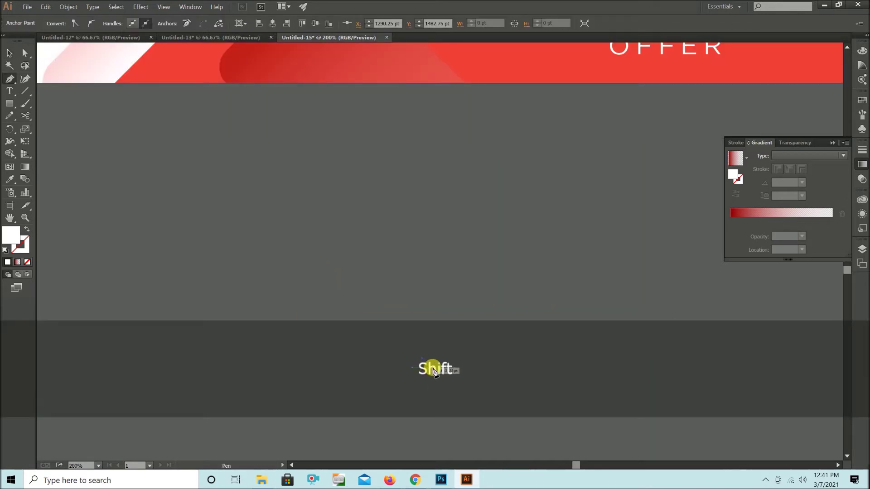
scroll(433, 369, "down", 1)
Remove the chevron's fill and give it a 1 pt stroke with the 5 pt. Round brush.
key("v")
key("/")
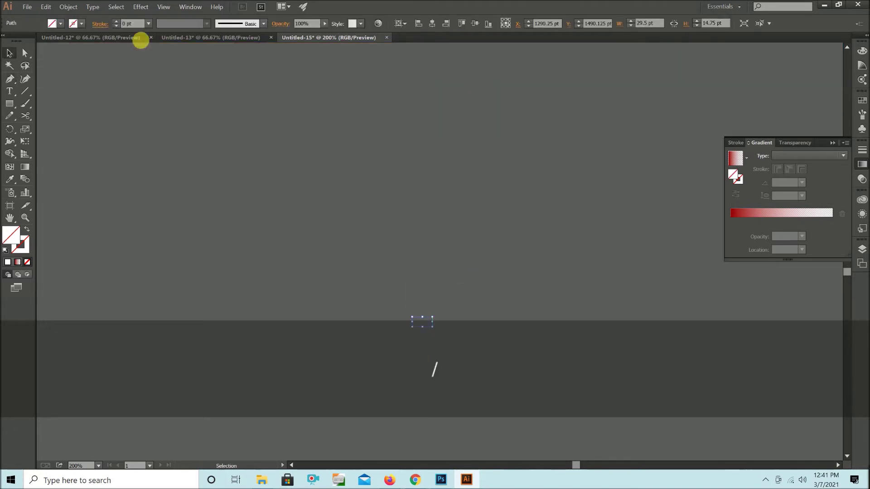
left_click(116, 21)
left_click(241, 27)
left_click(172, 48)
Duplicate the chevron end to end to form a zigzag row of six.
left_click_drag(429, 324, 458, 353)
key("ctrl+d")
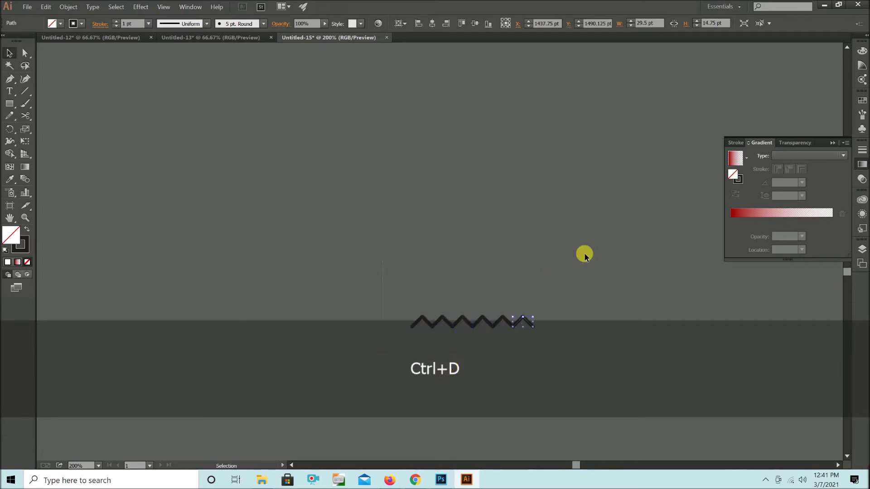
Set the stroke of all the chevrons to 0.5 pt and group them as one zigzag.
left_click_drag(584, 255, 586, 254)
left_click(149, 24)
left_click(157, 45)
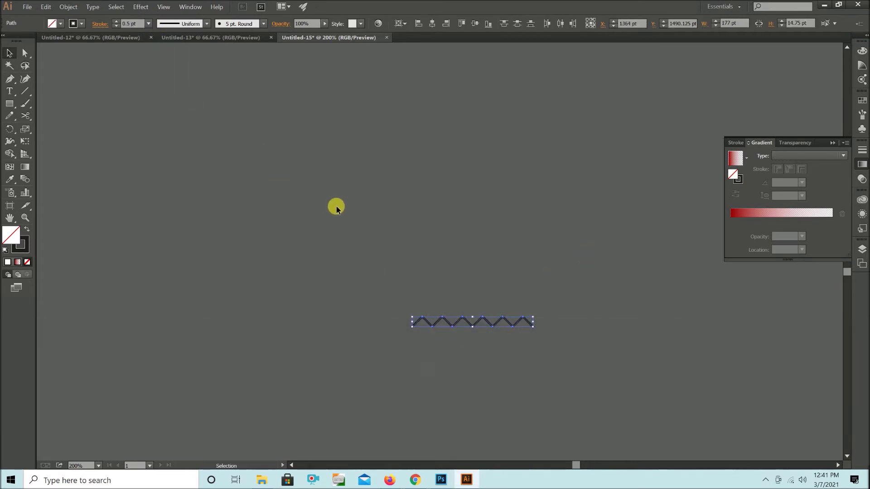
key("ctrl+g")
left_click_drag(536, 330, 398, 290)
Colour the zigzag's stroke white by sampling the blank banner background.
scroll(410, 289, "down", 5)
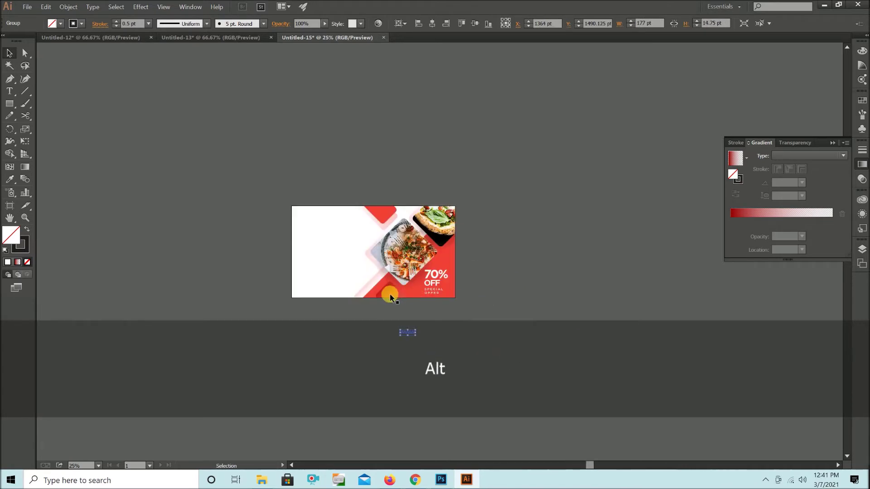
left_click(27, 248)
key("i")
left_click(323, 261, "shift")
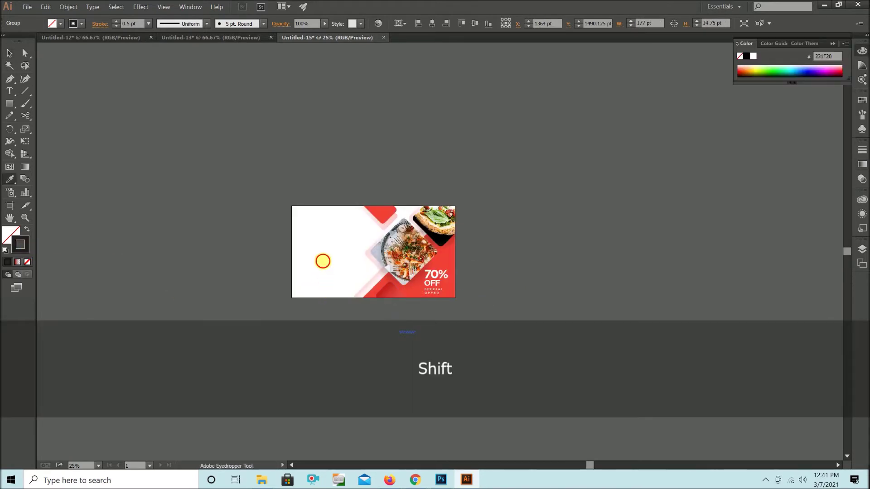
key("v")
left_click(360, 336)
Place the white zigzag on the red area just above "70% OFF".
left_click_drag(407, 333, 441, 263)
left_click(262, 234)
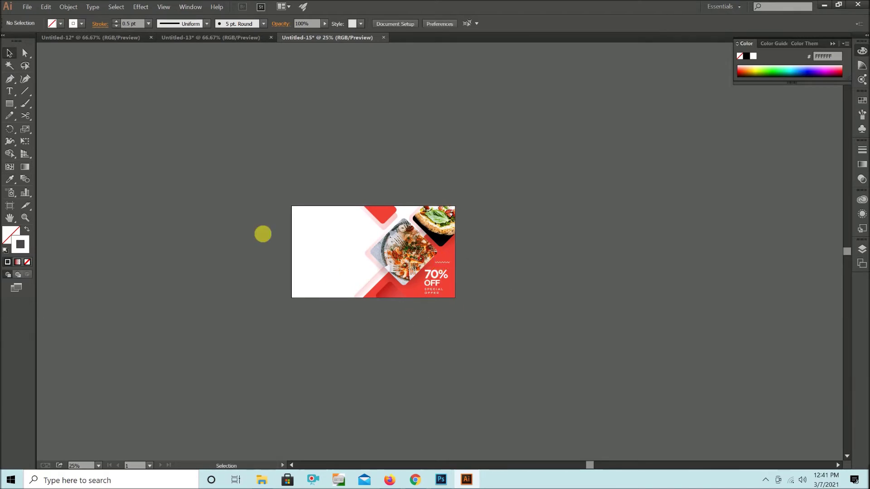
key("z")
left_click_drag(222, 180, 553, 351)
key("v")
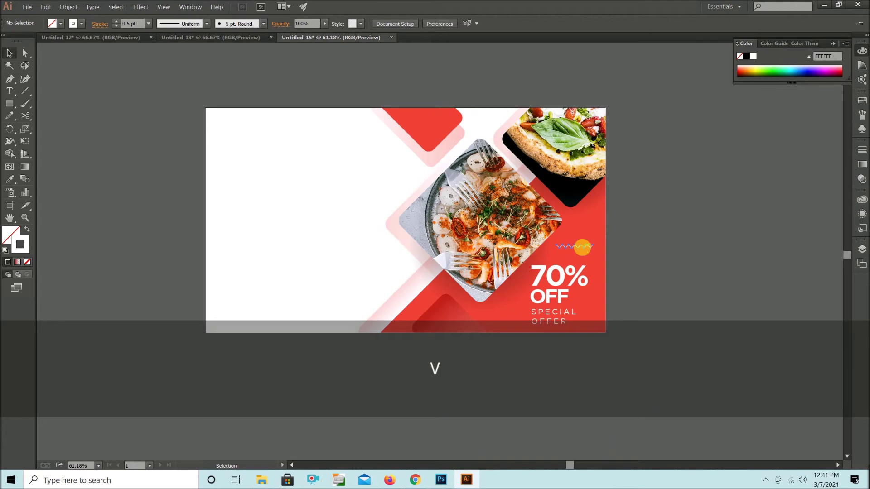
left_click(583, 248)
key("Down")
Copy the zigzag onto the lower dark red diamond and onto the white area below the upper red shape.
left_click_drag(594, 250, 395, 169)
left_click(726, 319)
scroll(705, 322, "down", 5)
scroll(704, 322, "up", 4)
Colour the zigzag on the white area red by sampling the upper red shape.
key("i")
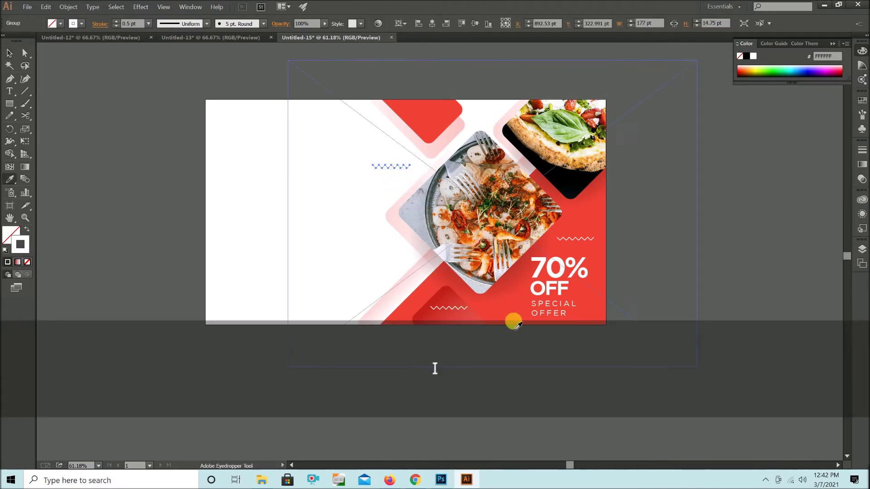
left_click(426, 110, "shift")
key("v")
left_click(700, 228)
scroll(713, 229, "down", 3)
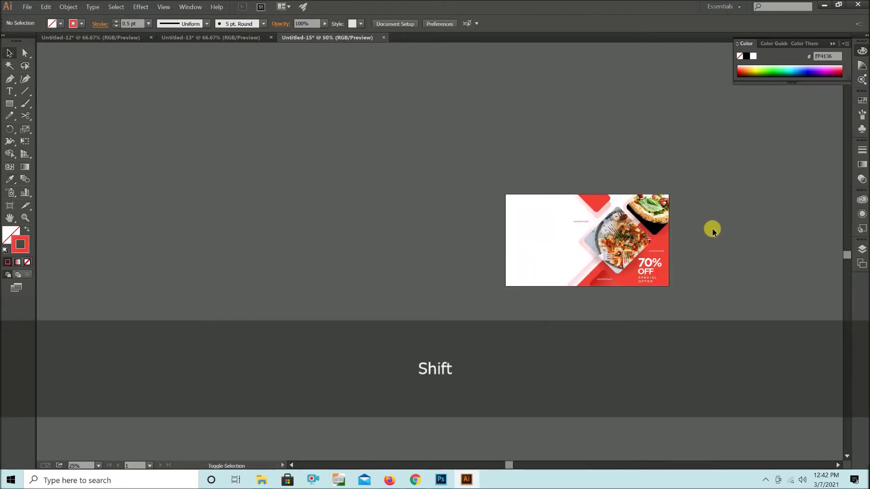
scroll(712, 230, "up", 2)
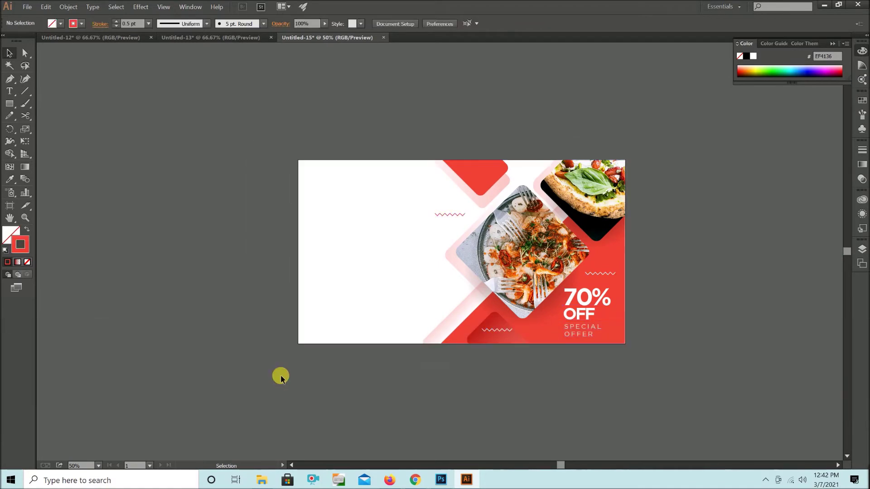
Add the two-line text "FOOD RESTAURANT" beside the banner.
key("t")
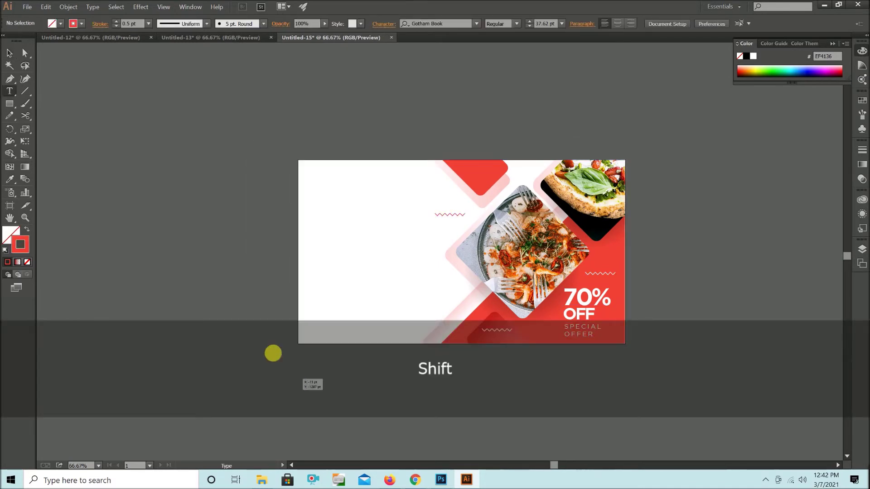
scroll(272, 349, "up", 1)
type("f")
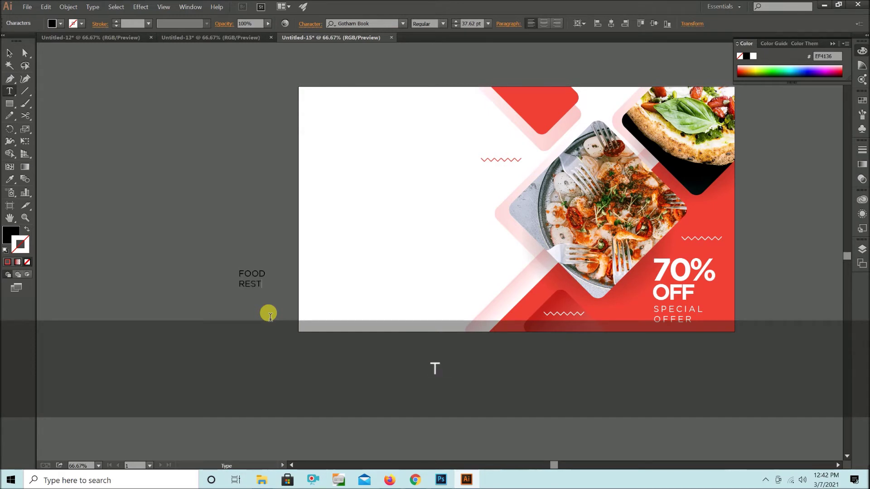
type("T")
left_click(13, 54)
Match "FOOD RESTAURANT" to the "OFF" text style in the banner's red and place it on the white area.
key("i")
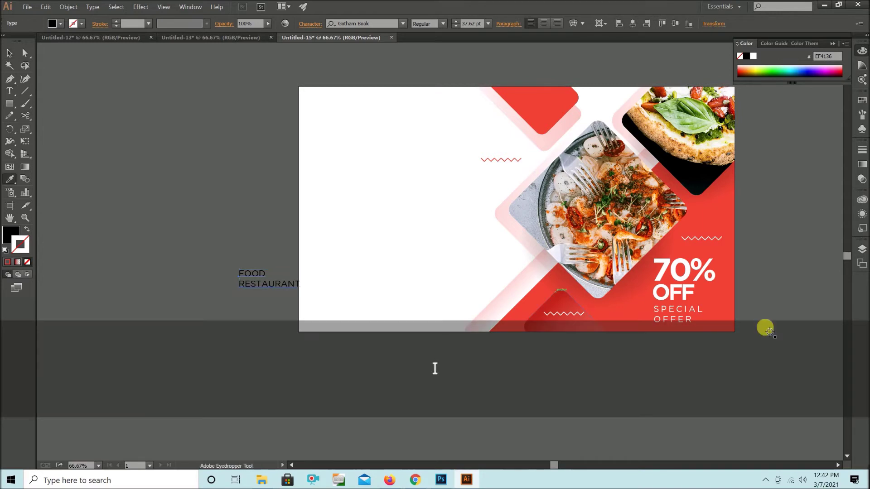
left_click(678, 294)
left_click(540, 115, "shift")
key("ctrl+z")
left_click(8, 235)
left_click(549, 107, "shift")
key("v")
left_click_drag(279, 289, 295, 196)
Colour the word "FOOD" black with the hex value 000000.
key("t")
left_click(61, 23)
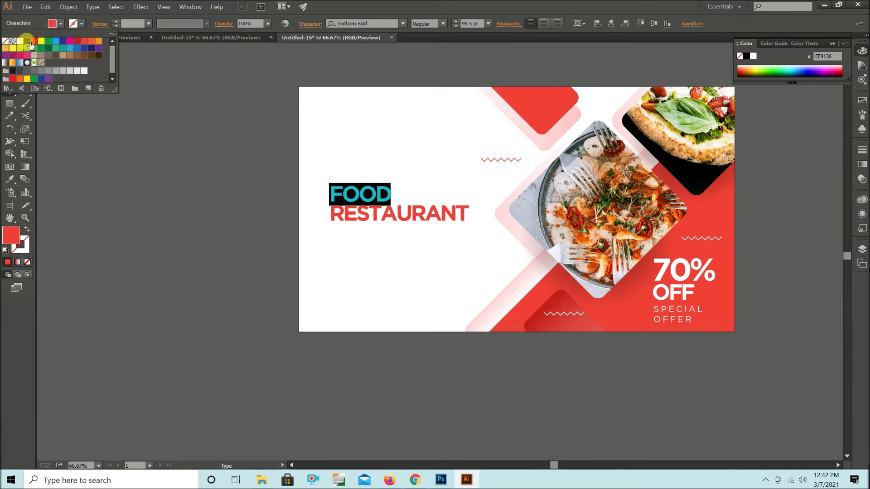
left_click(28, 41)
double_click(8, 235)
left_click_drag(320, 282, 291, 310)
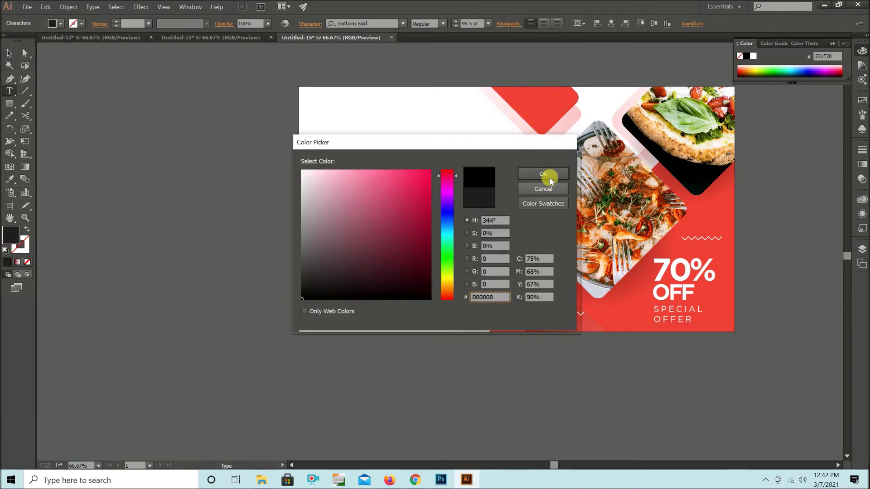
left_click(550, 176)
left_click(10, 55)
Change the font of the "FOOD RESTAURANT" headline to Gotham Black.
left_click(384, 215)
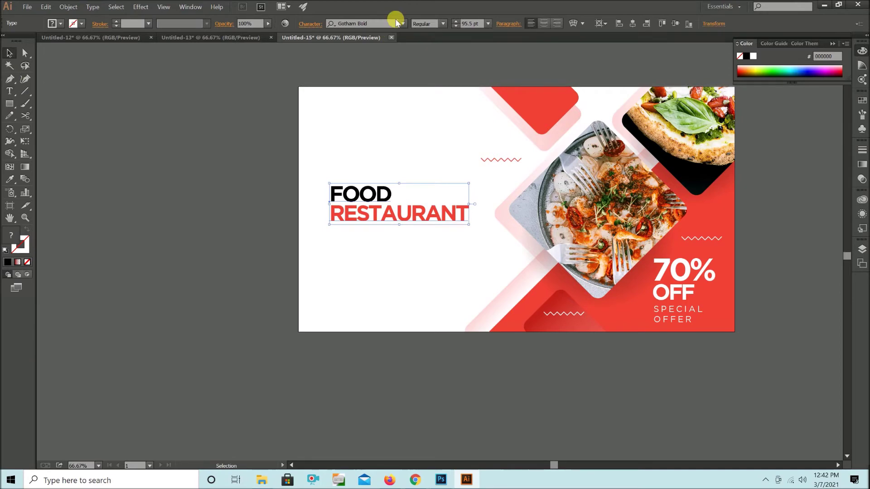
type("gotham")
key("Right")
key("Return")
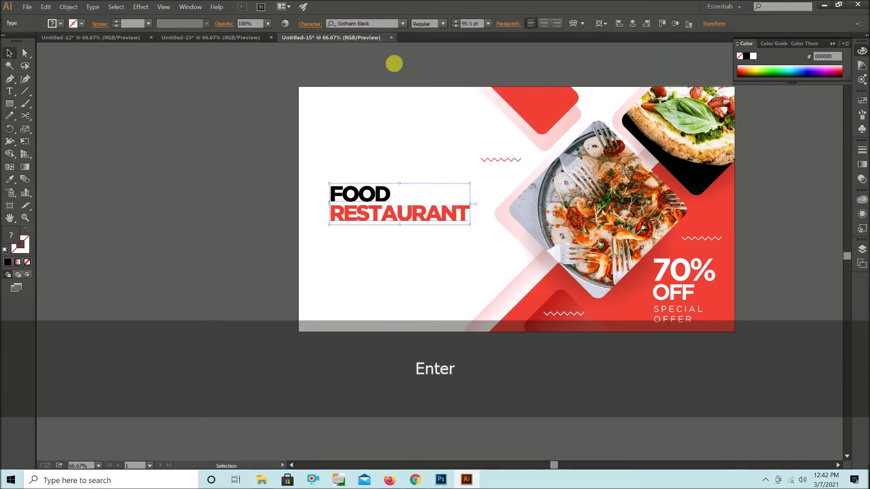
Reduce the "FOOD RESTAURANT" headline to 81.5 pt.
key("ctrl+shift+comma")
key("ctrl+shift+comma")
key("ctrl+shift+comma")
key("ctrl+shift+comma")
key("ctrl+shift+comma")
key("ctrl+shift+comma")
key("ctrl+shift+comma")
Tighten the headline's line spacing and slightly widen its letter spacing.
key("alt+Up")
key("alt+Up")
key("alt+Up")
key("alt+Right")
key("alt+Left")
key("alt+Right")
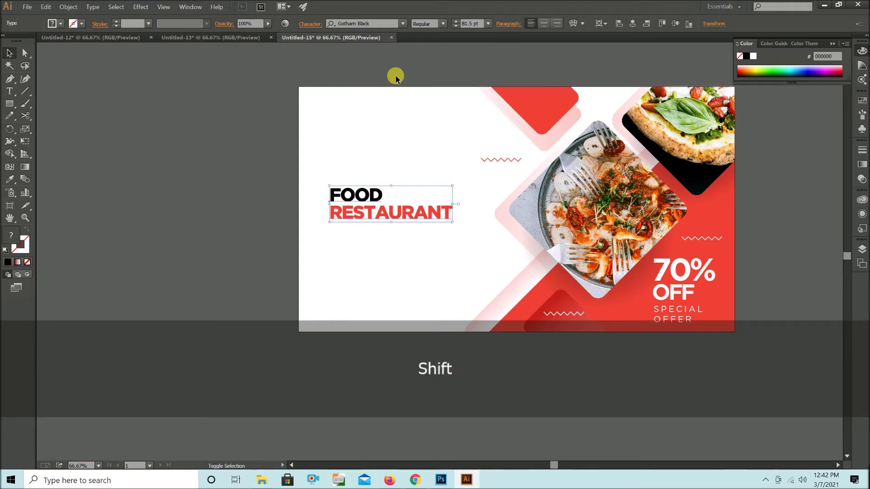
Move the "FOOD RESTAURANT" headline up and slightly left on the banner's white area.
key("shift+Up")
key("shift+Up")
key("shift+Right")
key("shift+Right")
key("shift+Up")
key("shift+Up")
key("shift+Up")
key("shift+Up")
key("shift+Up")
key("shift+Left")
key("shift+Up")
key("shift+Up")
key("shift+Up")
key("shift+Right")
key("shift+Left")
key("shift+Left")
key("shift+Left")
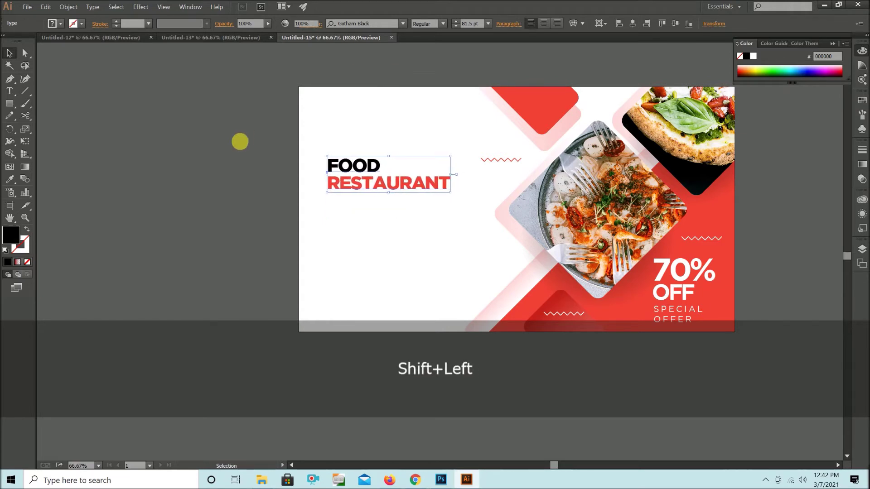
scroll(243, 151, "up", 1)
left_click(243, 154)
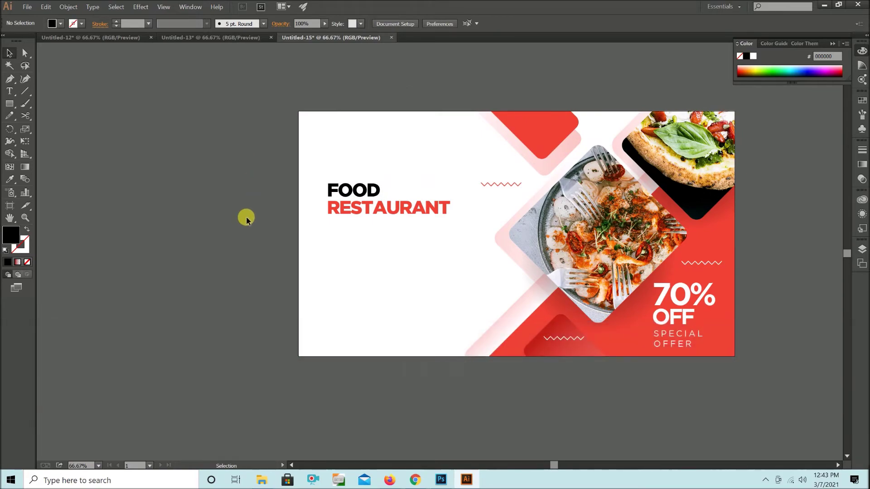
Copy lorem ipsum placeholder text from Chrome and paste it below the headline in the Illustrator banner.
left_click(416, 479)
left_click_drag(201, 252, 462, 263)
key("ctrl+c")
left_click(467, 480)
key("ctrl+v")
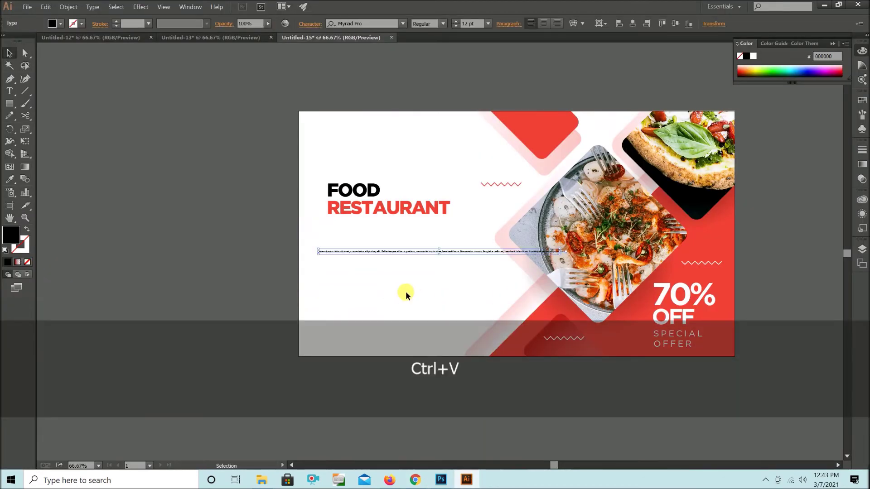
Set the placeholder paragraph in Gotham Book and enlarge it to 24 pt.
left_click(368, 23)
type("GOTHAM")
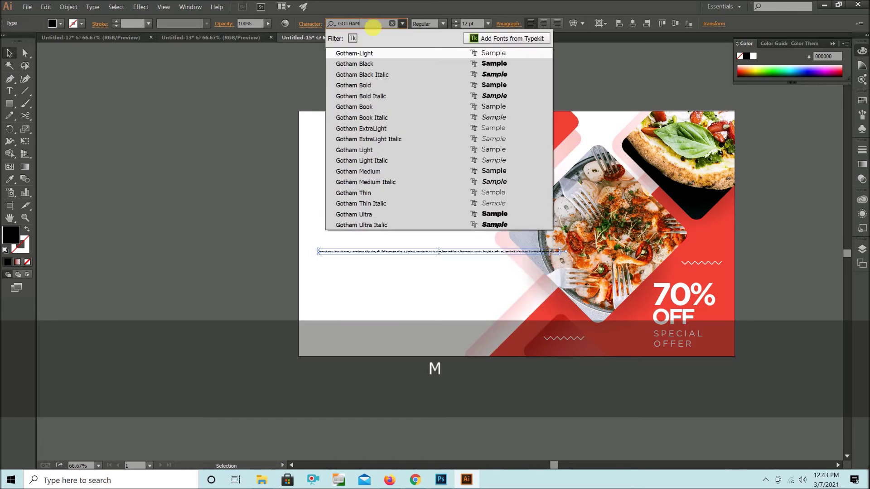
left_click(369, 110)
key("ctrl+shift+period")
key("ctrl+shift+period")
key("ctrl+shift+period")
key("ctrl+shift+period")
key("ctrl+shift+period")
key("ctrl+shift+period")
Move the placeholder paragraph directly beneath "RESTAURANT", aligned with the headline's left edge.
key("shift+Right")
key("shift+Up")
key("shift+Up")
key("shift+Right")
key("shift+Right")
key("shift+Right")
key("shift+Up")
key("shift+Up")
key("shift+Up")
key("shift+Up")
key("shift+Up")
key("shift+Up")
key("shift+Down")
key("Down")
key("Down")
key("Down")
key("Right")
Break the placeholder paragraph into four short lines that stay clear of the diamond photo.
key("t")
left_click(479, 223)
key("Return")
left_click(476, 232)
key("Return")
key("Return")
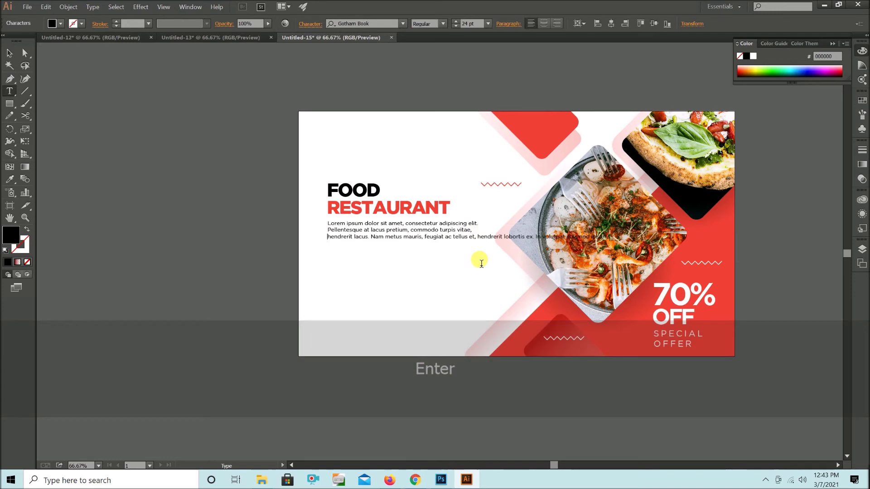
Shift the headline and the paragraph together slightly left on the banner.
left_click(10, 53)
left_click_drag(330, 272, 364, 168)
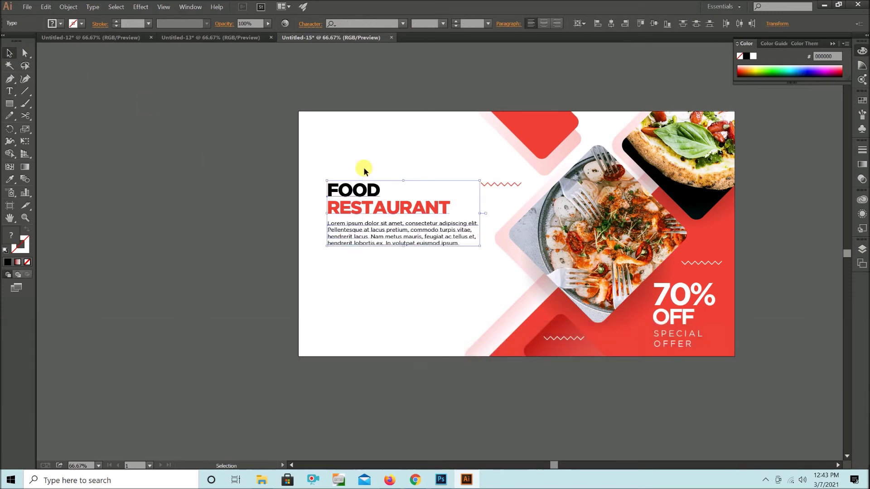
key("shift+Left")
key("shift+Left")
key("shift+Left")
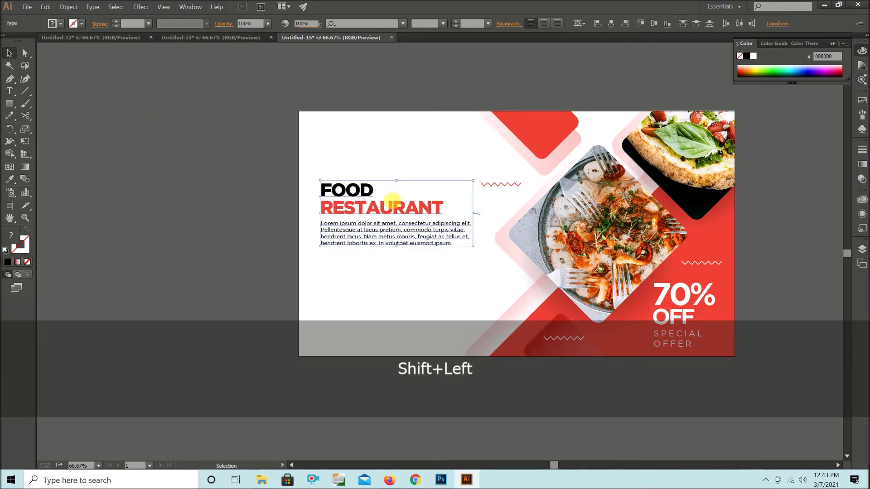
Increase the paragraph's line spacing slightly and lower it to leave a gap beneath the headline.
left_click(393, 201)
left_click(390, 232)
key("alt+Down")
key("shift+Down")
key("shift+Down")
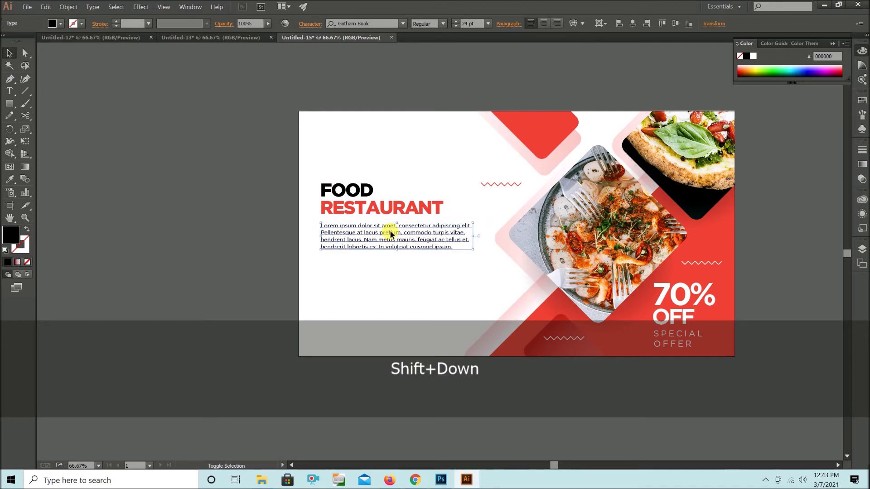
Draw a thin bar about 141 by 5 pt beneath "RESTAURANT" and fill it with the headline's red.
left_click(395, 221)
key("m")
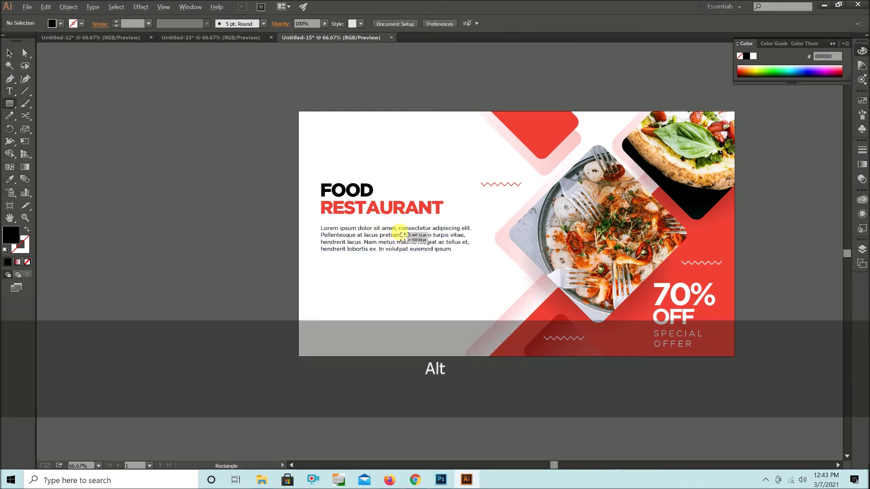
scroll(400, 234, "up", 2)
left_click_drag(221, 197, 293, 199)
key("v")
key("i")
left_click(414, 180)
key("v")
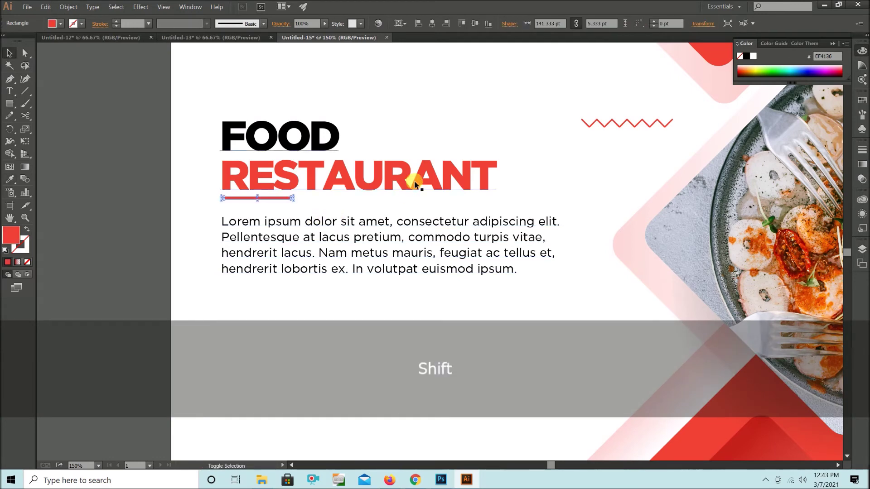
Nudge the red bar and the paragraph down to even out the spacing below the headline.
key("shift+Down")
key("shift+Down")
left_click(399, 222)
key("shift+Down")
key("shift+Down")
left_click(391, 326)
Copy the red zigzag accent above the headline and again below the paragraph, aligned with the text's left edge.
scroll(390, 327, "down", 2)
scroll(474, 252, "down", 1)
left_click_drag(495, 223, 339, 206)
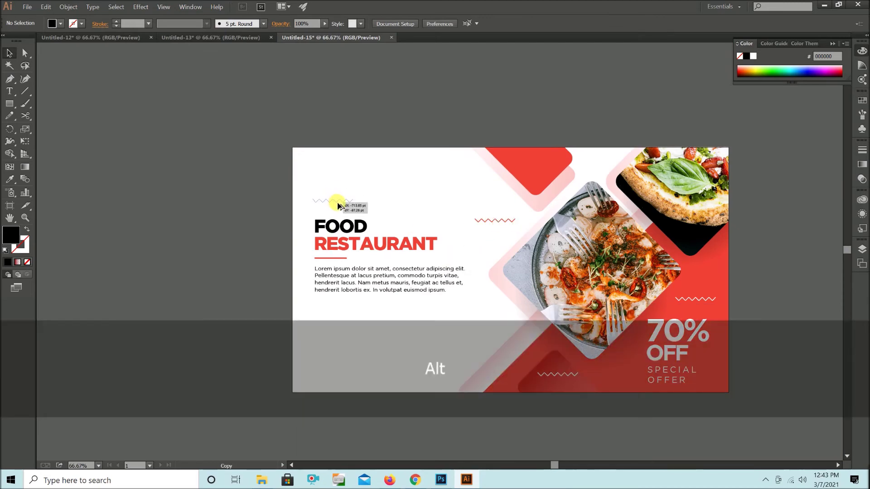
left_click(405, 207)
scroll(411, 205, "down", 2)
left_click_drag(352, 157, 371, 271)
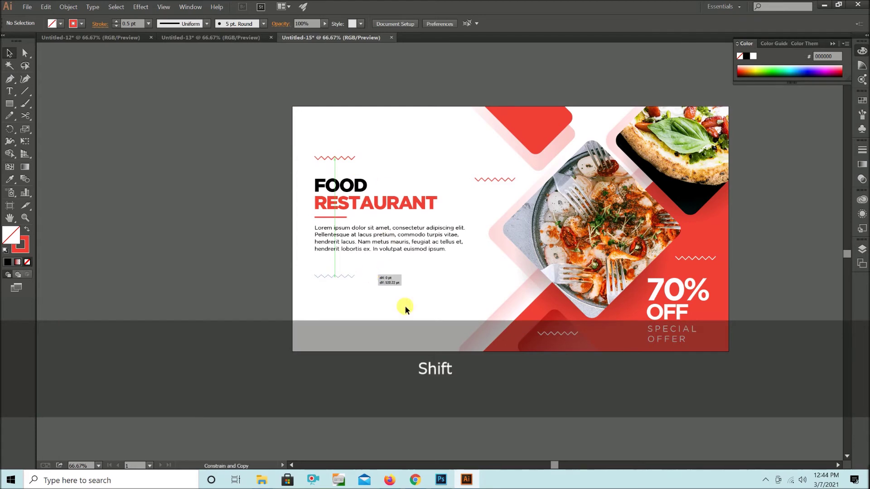
Draw a button rectangle about 401 by 97 pt below the lower zigzag and fill it with the headline's red.
left_click_drag(320, 307, 407, 325)
key("v")
key("i")
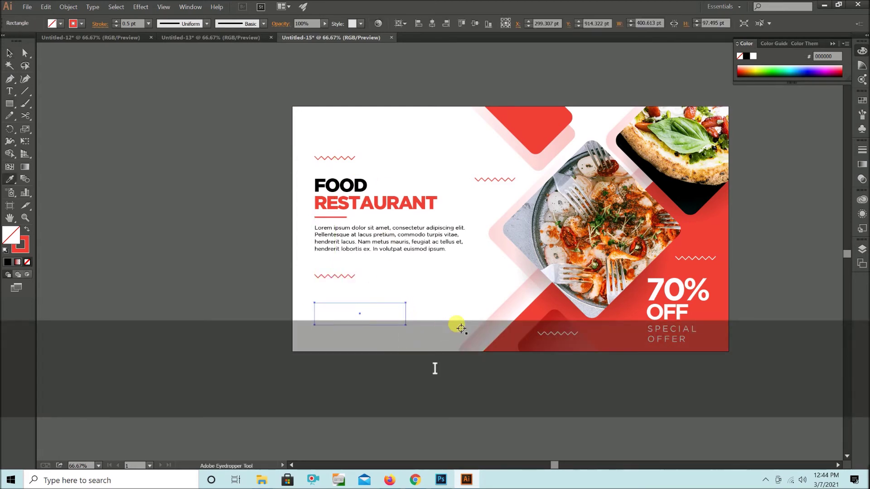
left_click(430, 202)
key("v")
left_click(448, 307)
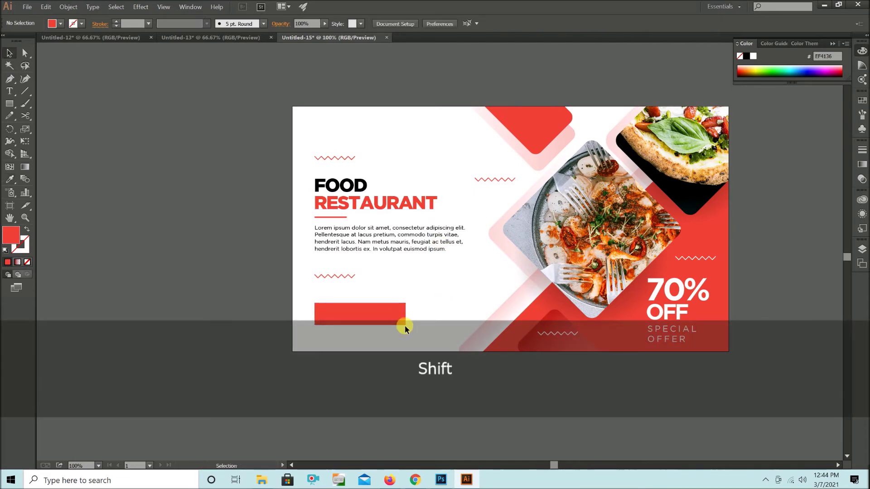
Round the red button's corners fully into a pill shape.
scroll(406, 328, "up", 1)
key("a")
left_click(387, 313)
left_click_drag(347, 307, 364, 336)
key("v")
left_click(375, 346)
Add the text "ORDER NOW", place it over the red button and reduce it to 61.5 pt.
key("t")
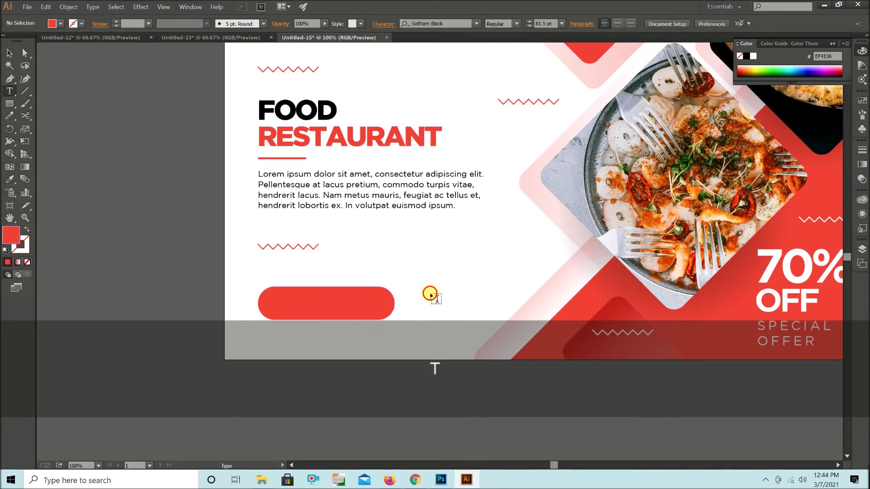
left_click(431, 295)
type("ORDER NOW")
left_click(4, 54)
left_click_drag(524, 294, 361, 317)
key("ctrl+shift+comma")
key("ctrl+shift+comma")
key("ctrl+shift+comma")
key("ctrl+shift+comma")
key("ctrl+shift+comma")
key("ctrl+shift+comma")
key("ctrl+shift+comma")
key("ctrl+shift+comma")
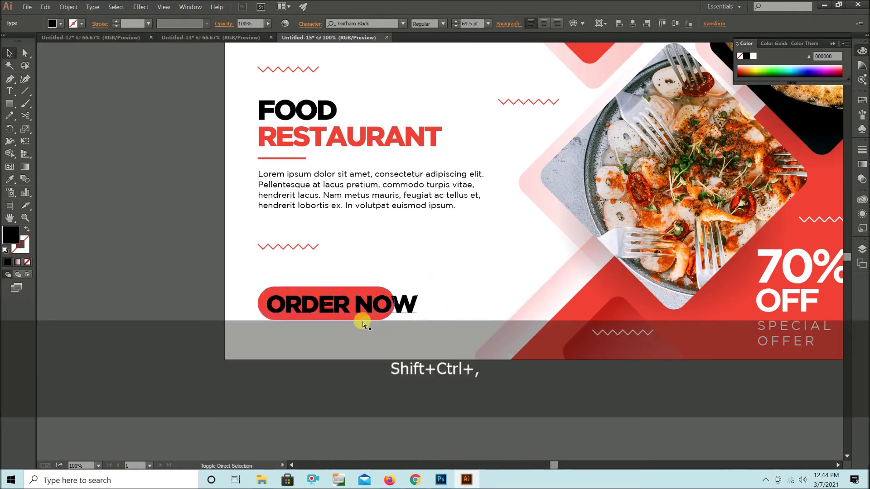
Colour the "ORDER NOW" text white and centre it vertically in the red button.
key("i")
left_click(453, 328)
key("v")
left_click_drag(343, 307, 343, 305)
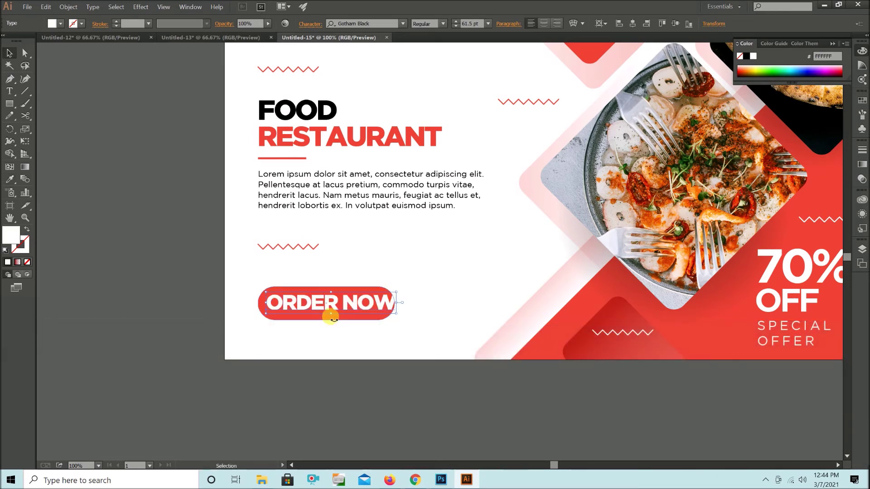
key("Down")
key("Down")
key("Down")
Extend the right end of the red button by about 30 pt so the label fits inside.
key("a")
left_click(377, 290)
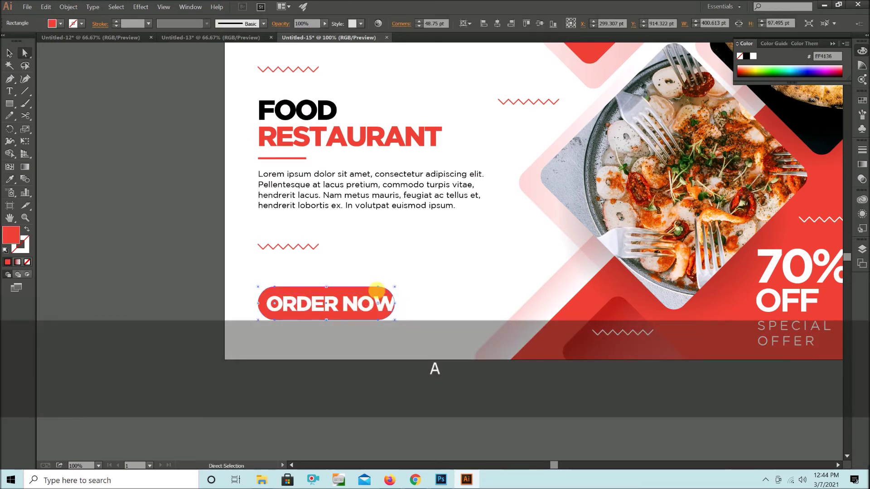
double_click(376, 290)
left_click_drag(356, 274, 442, 341)
key("shift+Right")
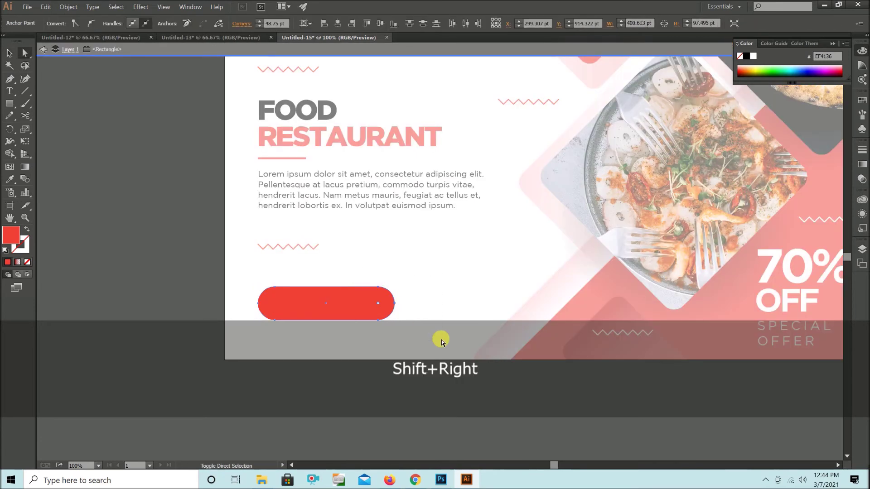
key("shift+Right")
key("v")
double_click(410, 348)
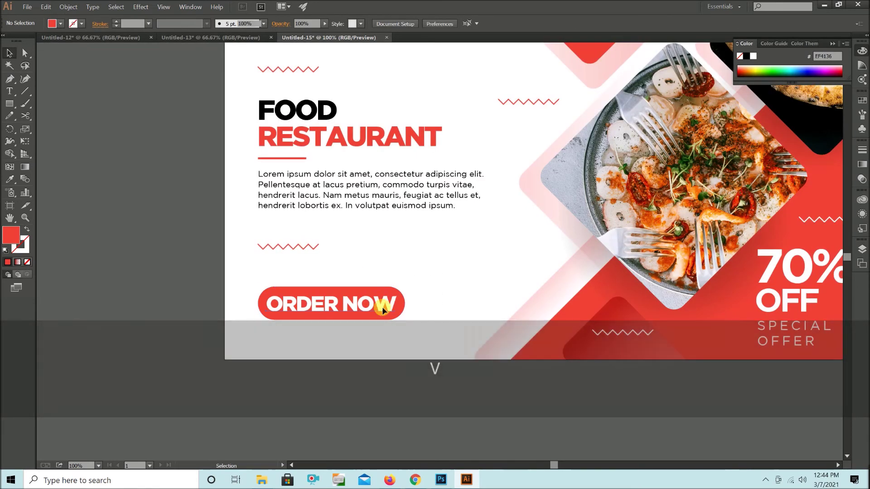
Fine-tune the "ORDER NOW" label's letter spacing and horizontal position within the widened button.
left_click(384, 310)
key("alt+Left")
key("Right")
key("alt+Right")
key("Right")
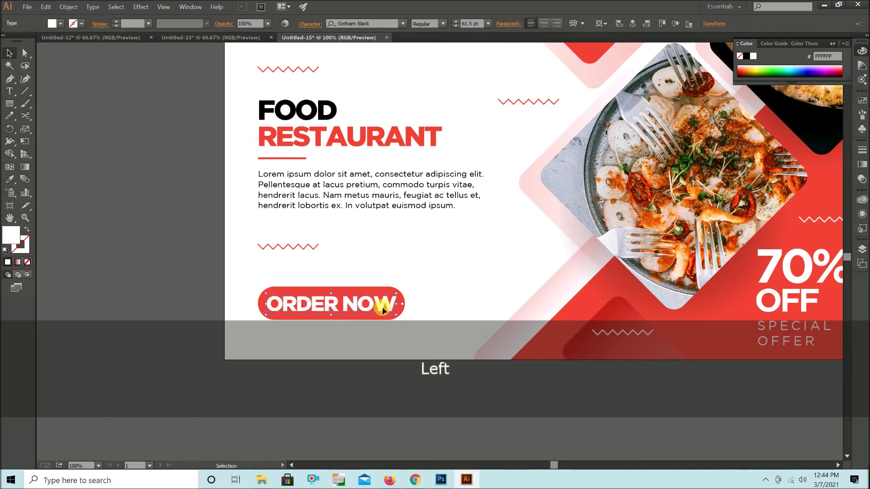
left_click(380, 350)
Reduce the "ORDER NOW" button's corner radius to about 17.84 pt.
scroll(380, 355, "down", 3)
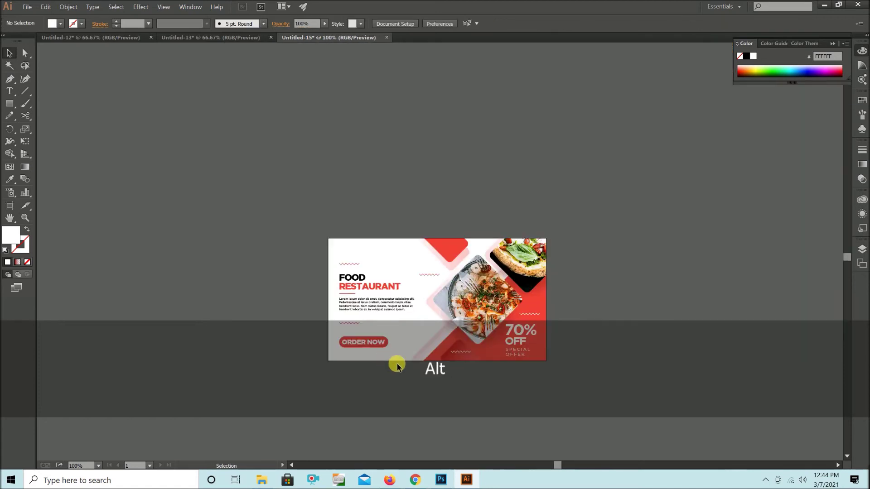
scroll(397, 365, "up", 3)
left_click(359, 314)
key("a")
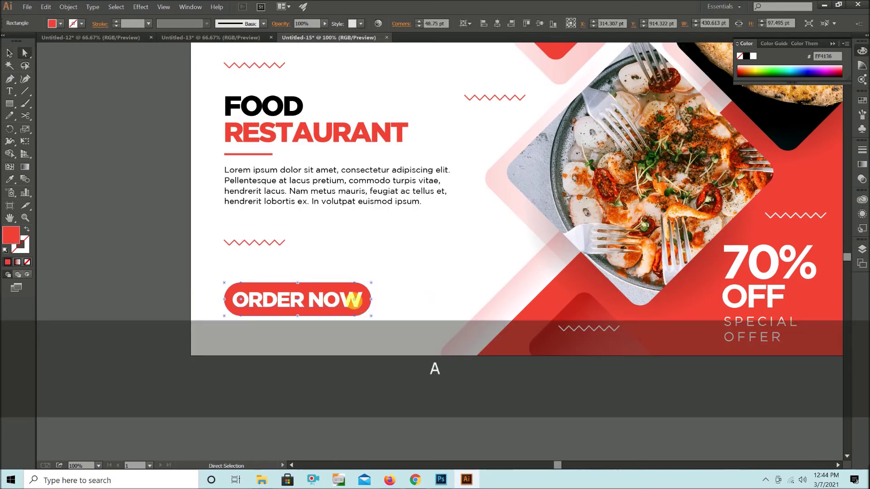
key("v")
left_click(349, 301)
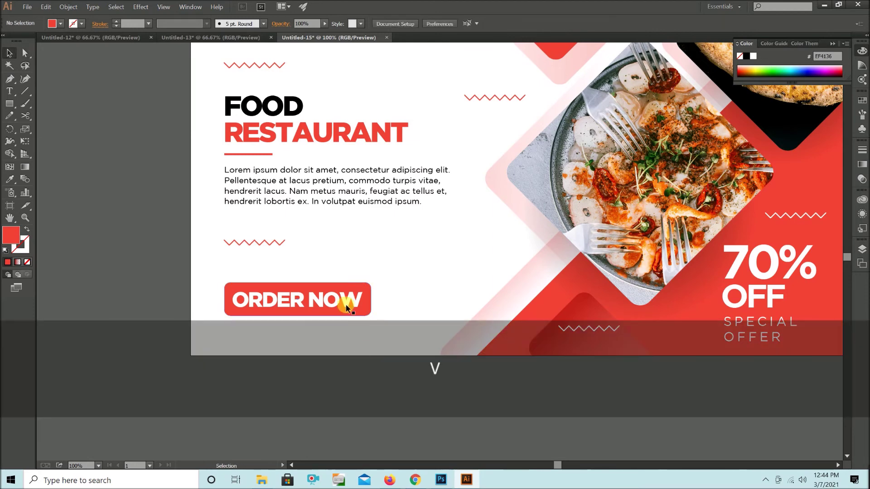
left_click(345, 351)
Draw a circle about 478 pt wide over the button area and give it a gradient fill.
key("l")
mouse_move(230, 271)
left_mouse_down()
mouse_move(353, 382)
mouse_move(392, 399)
left_mouse_up()
key("v")
left_click(862, 166)
left_click(779, 220)
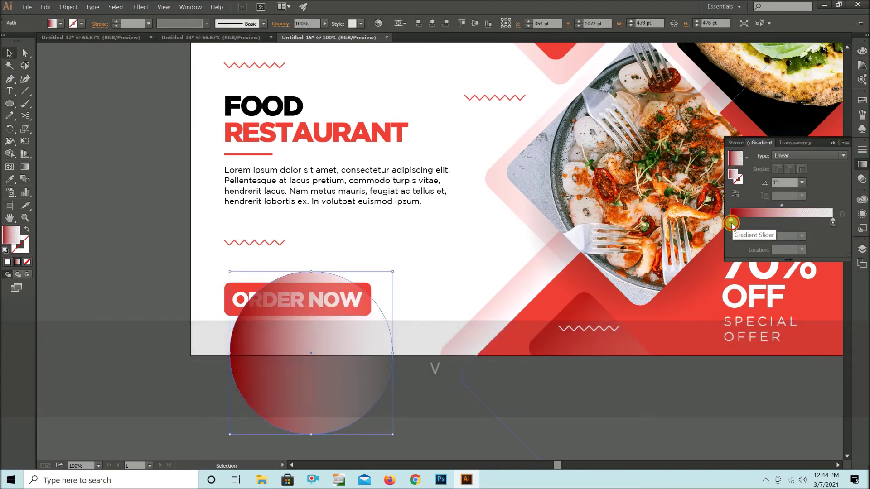
Set the circle's gradient stops to black and to white at 100% opacity.
double_click(731, 222)
left_click(716, 312)
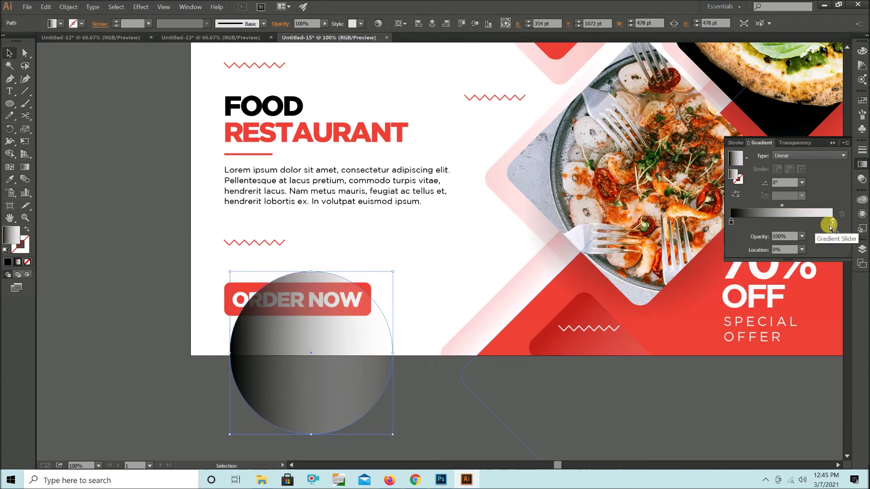
double_click(833, 223)
left_click(759, 243)
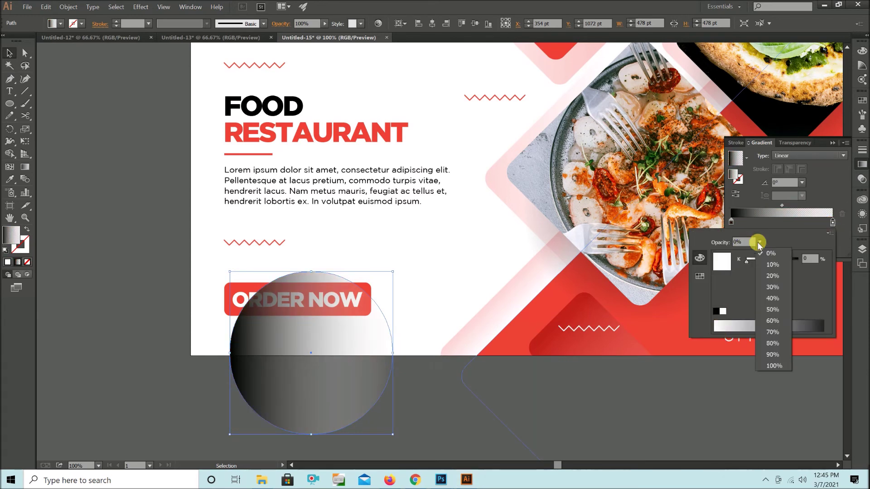
left_click(769, 364)
Make the circle's gradient radial, with black at the centre fading to white at the edge.
key("v")
left_click(735, 194)
left_click(805, 156)
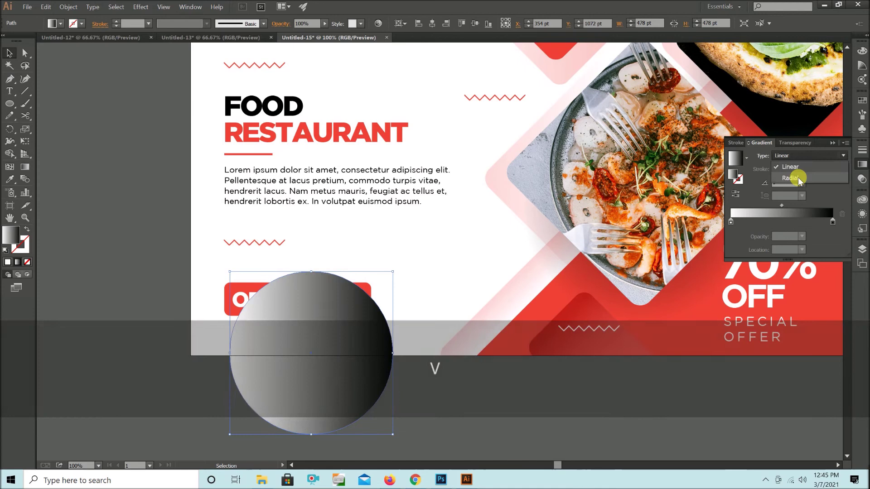
left_click(797, 178)
left_click(736, 194)
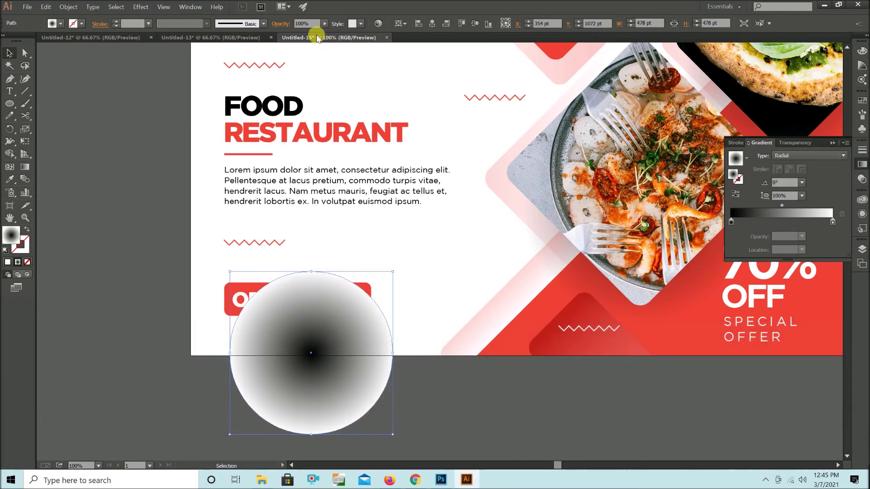
Set the gradient circle's blending mode to Multiply and its opacity to 50%.
left_click(281, 24)
left_click(199, 41)
left_click(200, 76)
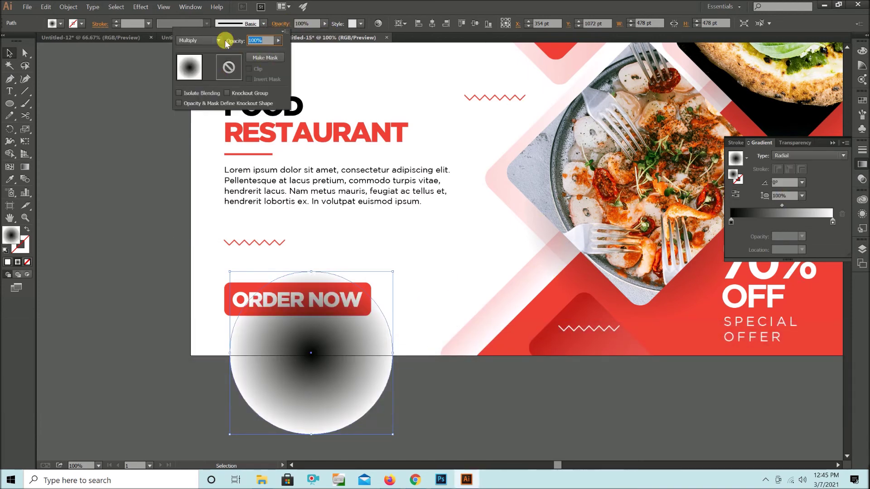
type("50")
key("Return")
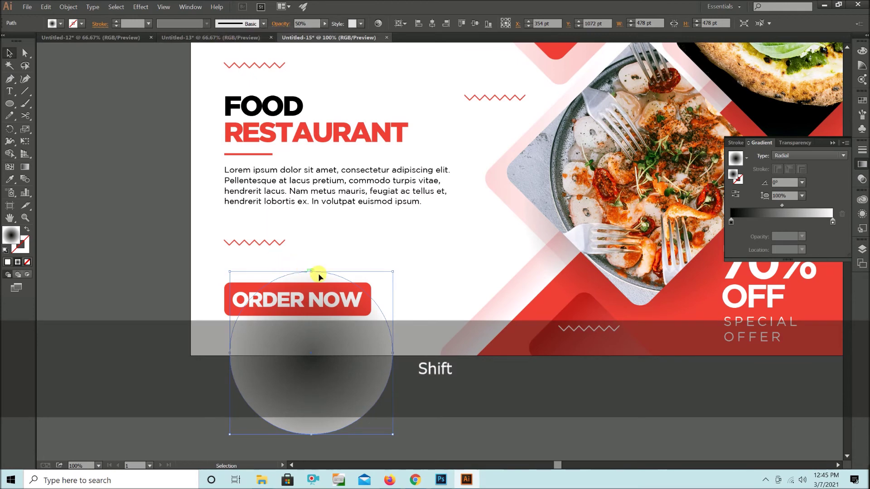
Flatten the gradient circle to about 158 pt high and place it behind the button's lower edge as a shadow.
left_click_drag(311, 271, 312, 326)
left_click_drag(335, 354, 325, 312)
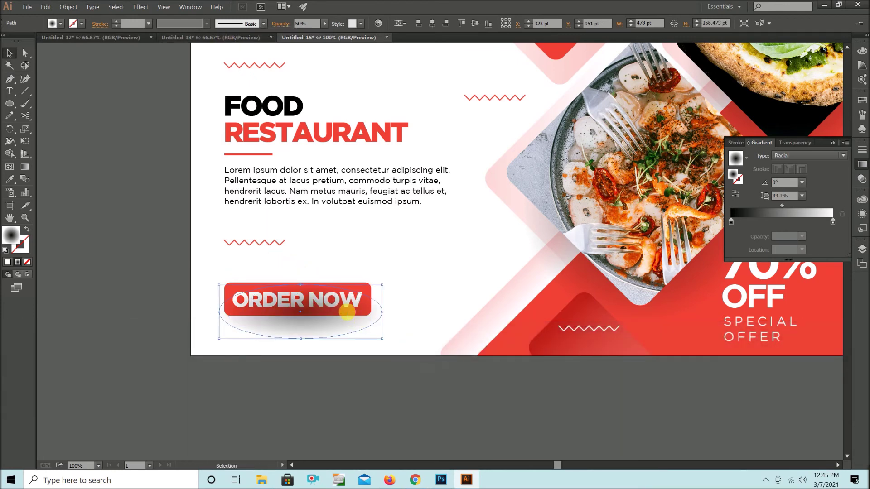
key("ctrl+shift+[")
key("shift+Up")
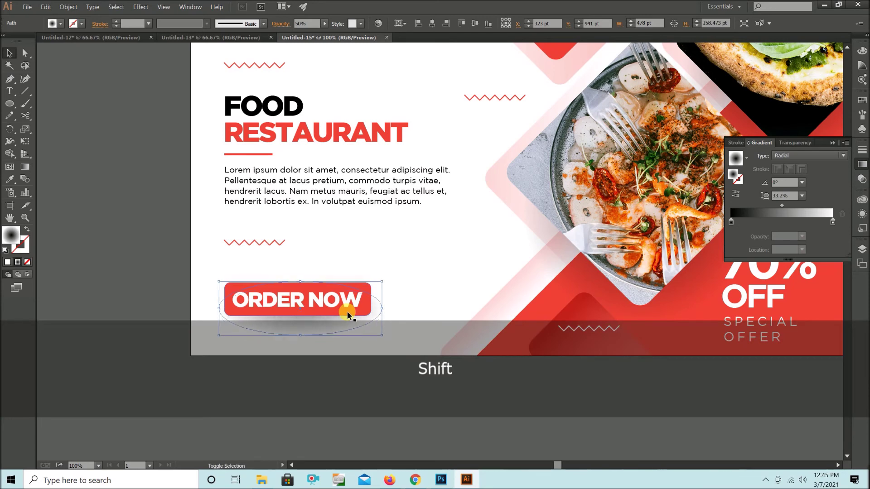
left_click(347, 338)
Round the "ORDER NOW" button's corners fully again to 48.75 pt.
scroll(357, 362, "down", 3)
scroll(358, 362, "down", 2)
left_click_drag(311, 300, 374, 265)
left_click(342, 302)
left_click(348, 287)
left_click(371, 268)
left_click_drag(371, 268, 311, 263)
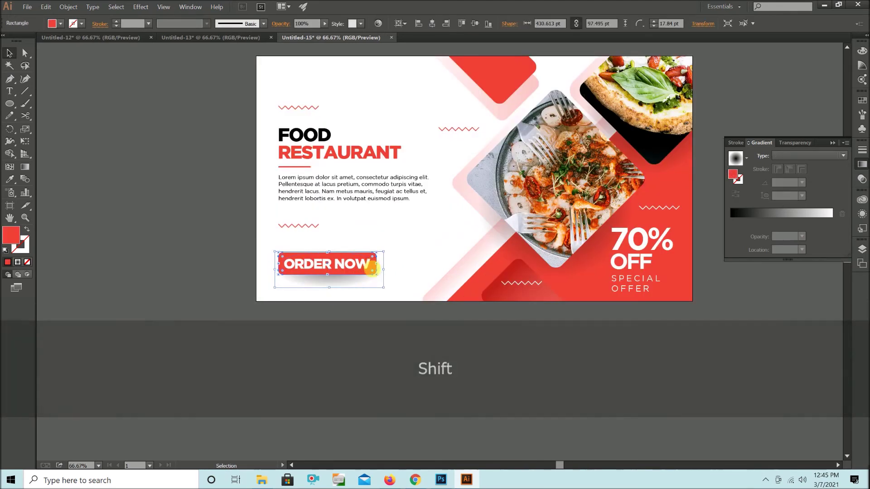
left_click(412, 387)
scroll(411, 386, "down", 2)
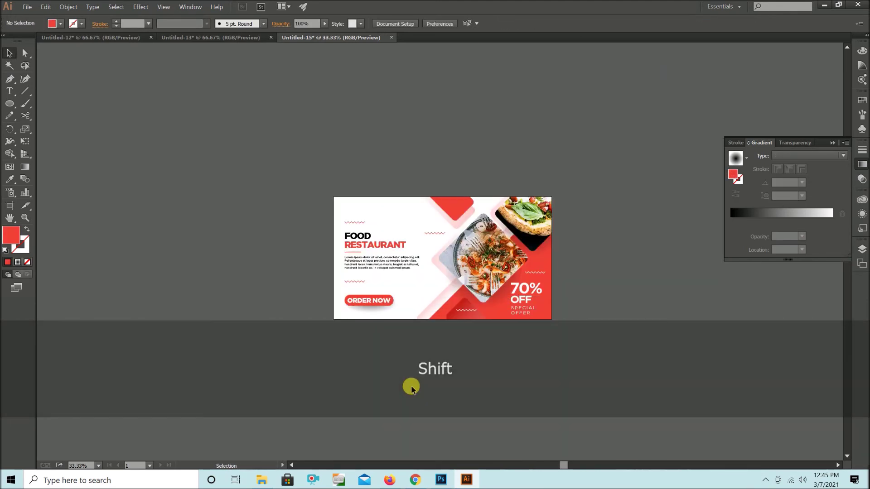
Scale down the "ORDER NOW" button, its label and its shadow together.
scroll(390, 344, "up", 3)
left_click(340, 229, "shift")
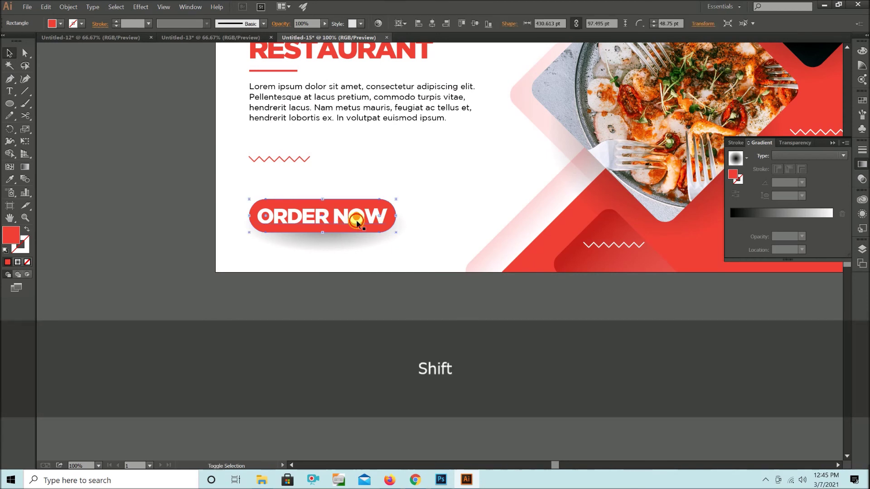
left_click(356, 219, "shift")
left_click(356, 244, "shift")
left_click_drag(403, 255, 374, 243)
left_click(427, 366)
scroll(401, 340, "down", 3)
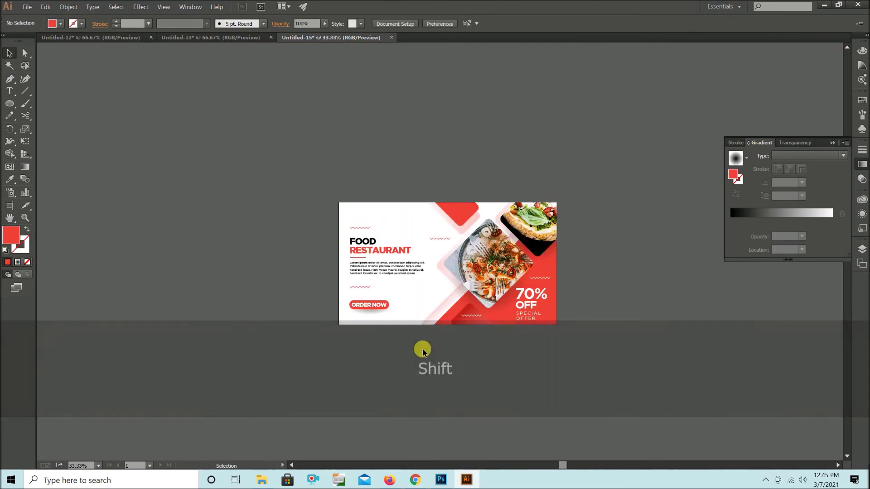
scroll(431, 338, "up", 1)
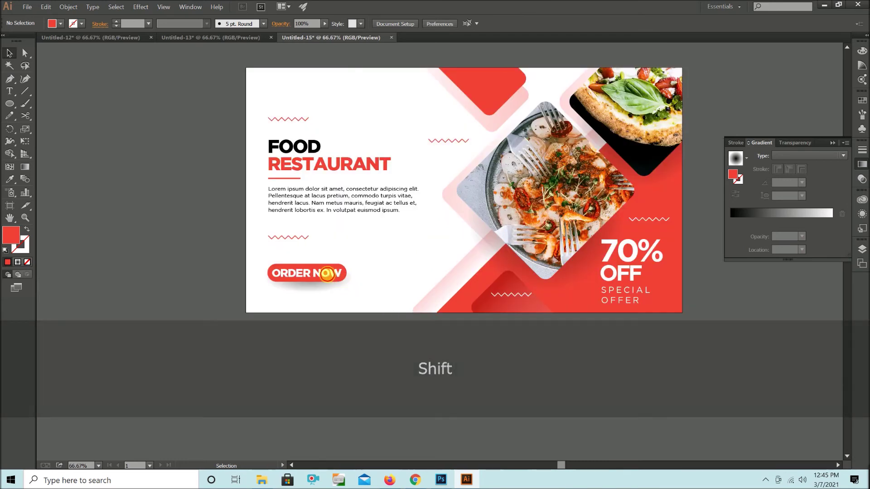
Set the font of the "ORDER NOW" button label to Gotham Bold.
left_click(318, 272)
left_click(402, 23)
left_click(371, 248)
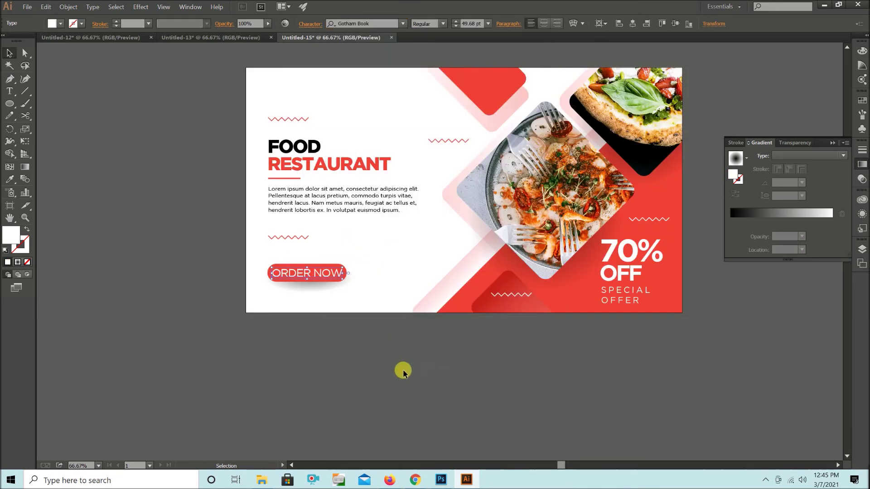
left_click(404, 24)
left_click(379, 229)
left_click(403, 245)
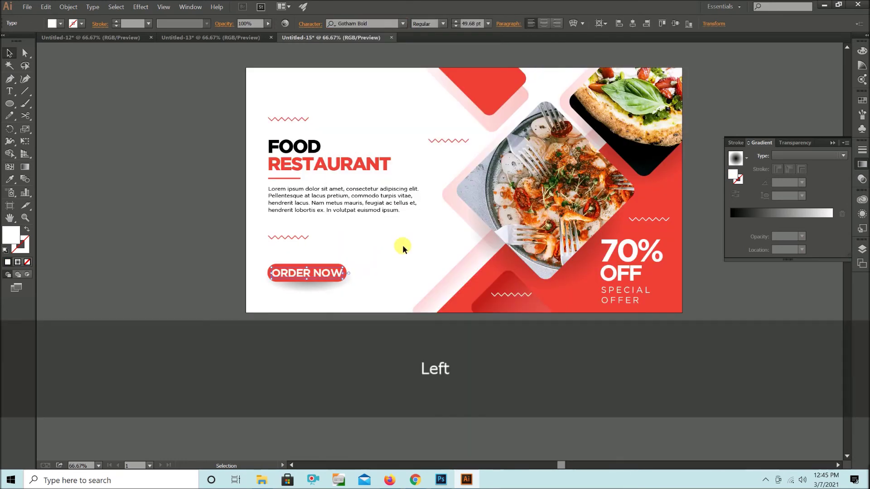
Nudge the button's gradient shadow slightly upward, closer beneath the "ORDER NOW" button.
scroll(401, 343, "up", 1)
left_click(323, 305)
key("Up")
left_click(345, 371)
scroll(387, 324, "up", 1)
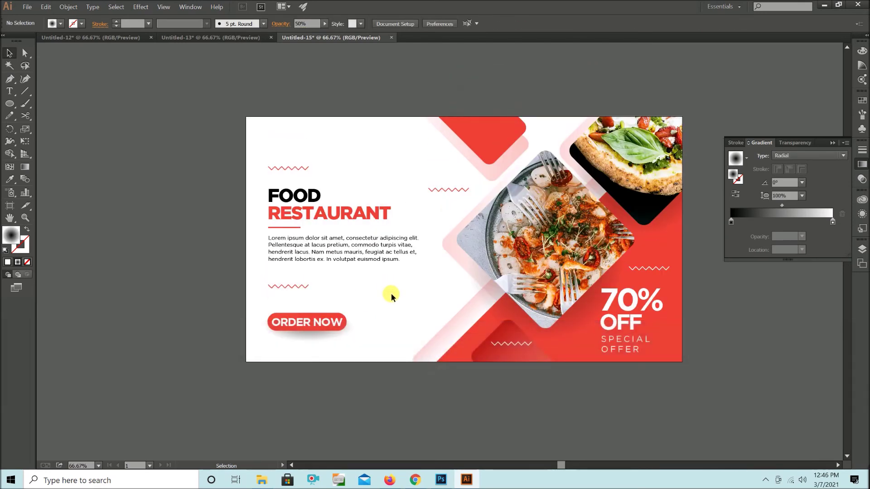
Add a small "LOGO HERE" text above the upper-left zigzag, left-aligned with the headline and button.
key("t")
left_click(372, 157)
type("LOGO HERE")
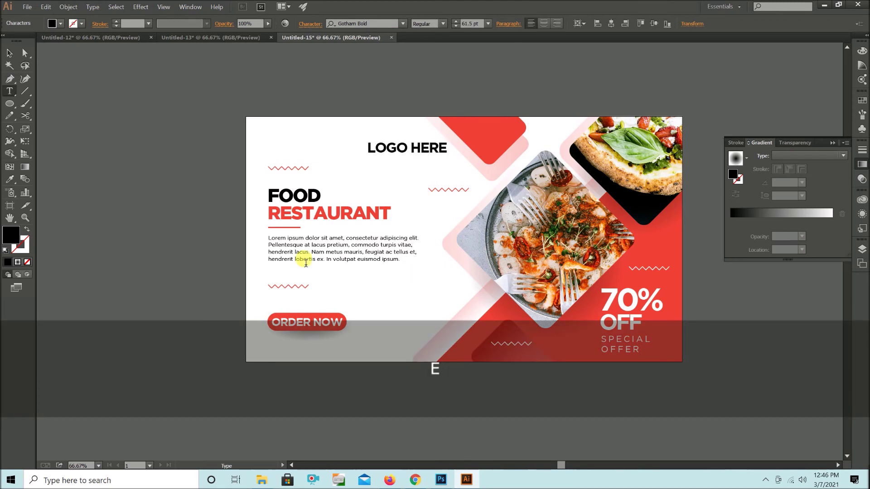
left_click(6, 55)
left_click_drag(448, 147, 412, 147)
left_click_drag(407, 148, 306, 140)
left_click(337, 161)
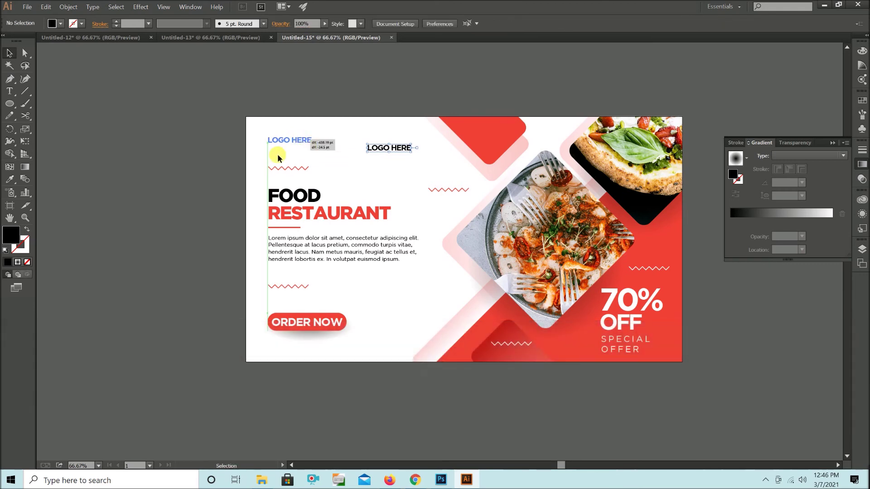
Draw a square about 7.8 pt wide at the logo text's upper-left corner and fill it with the headline's red.
key("z")
left_click_drag(384, 234, 383, 233)
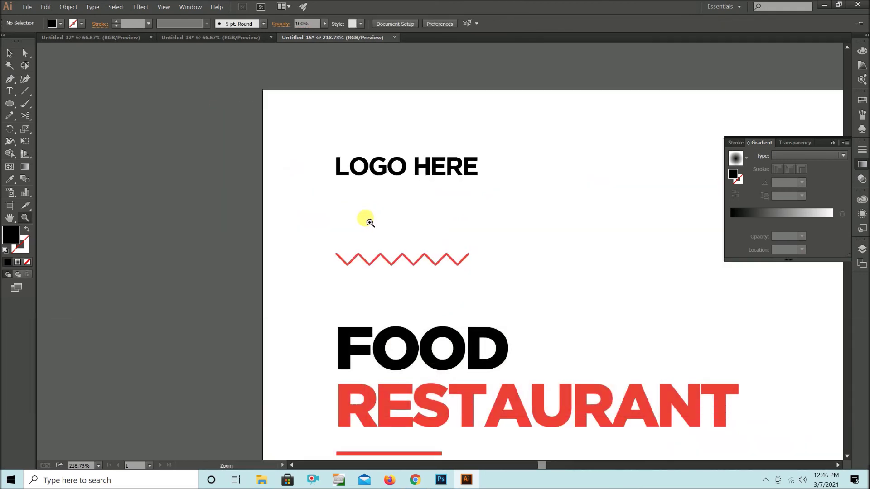
key("m")
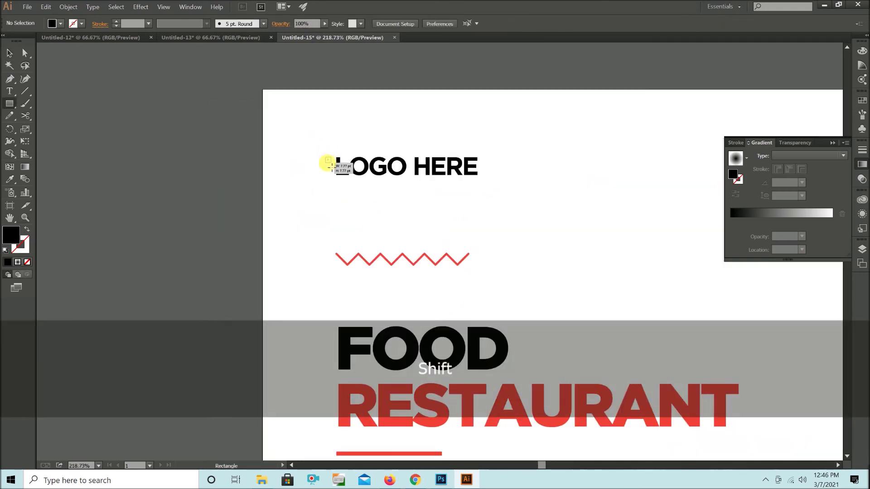
left_click_drag(333, 168, 332, 167)
key("i")
left_click(499, 406)
key("v")
Set the word "HERE" in the logo to Gotham Book and remove the space before it.
key("t")
left_click_drag(413, 168, 571, 182)
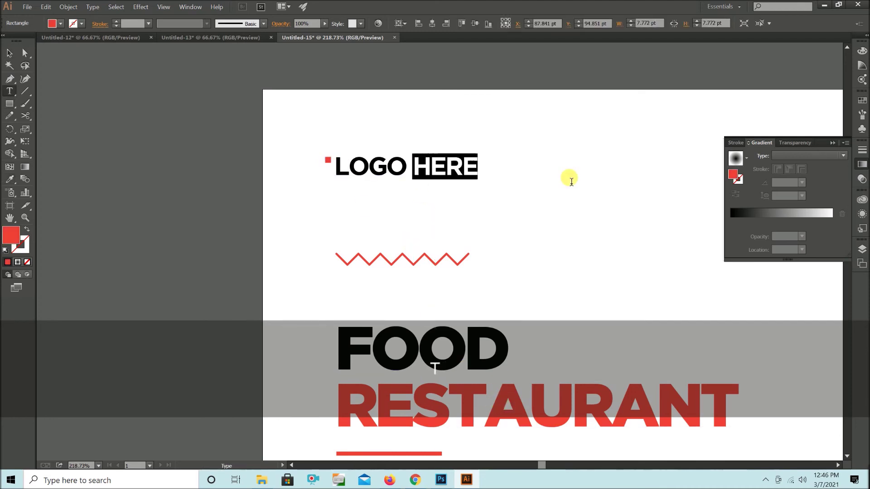
left_click(402, 23)
left_click(380, 254)
left_click(417, 190)
key("Right")
key("BackSpace")
left_click(9, 53)
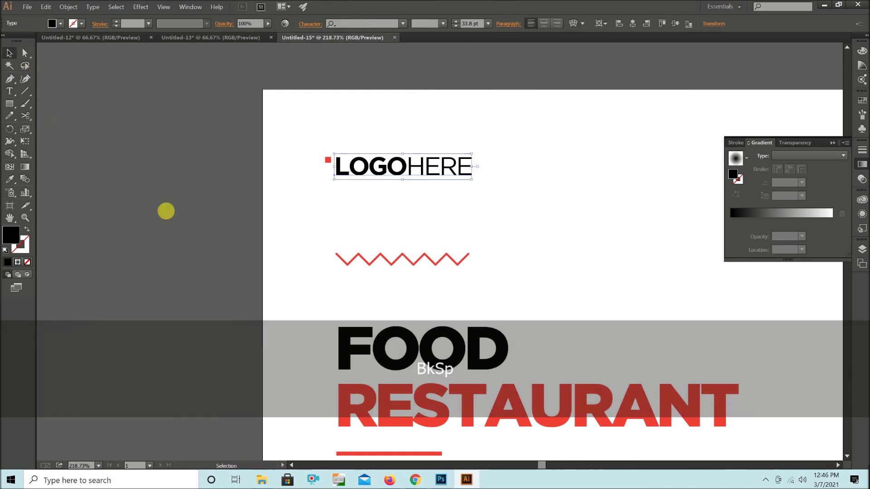
left_click(166, 211)
Group the logo text with its small red square.
scroll(166, 211, "down", 4)
left_click_drag(205, 183, 267, 204)
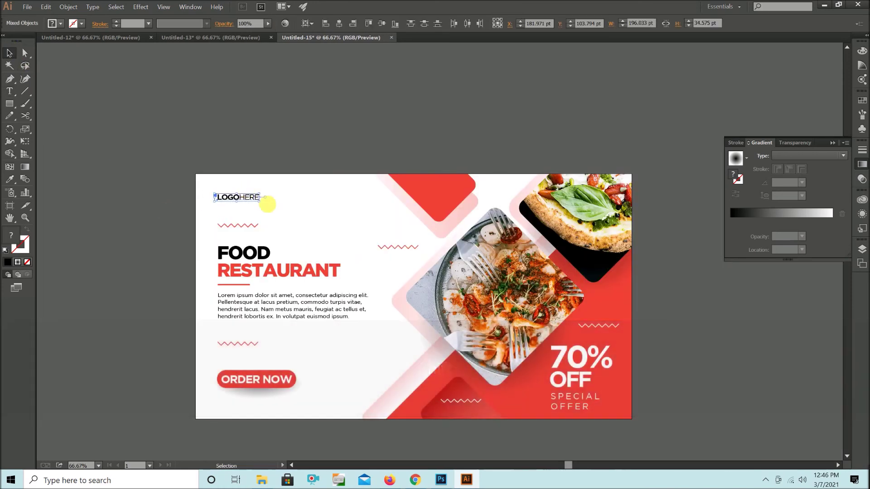
key("ctrl+g")
Add the menu text "HOME ABOUT CONTACT US" at about 17.62 pt, to the right of the logo.
key("t")
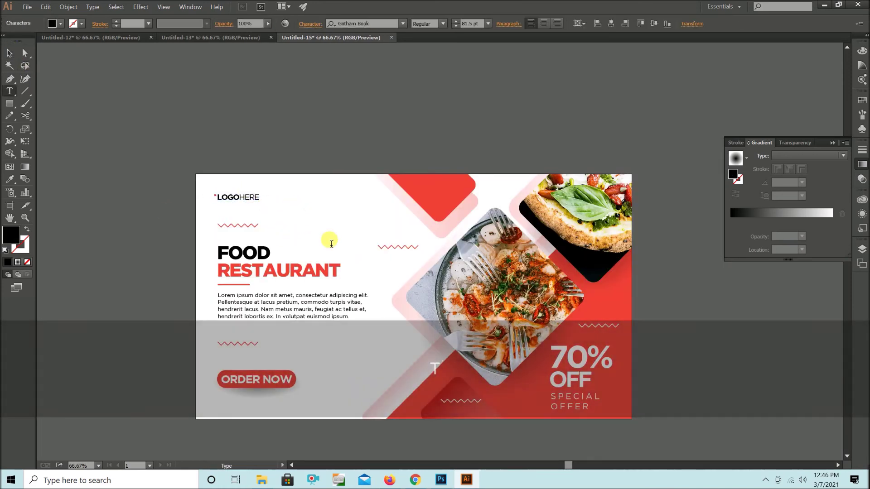
type("ABOUT CONTACT US")
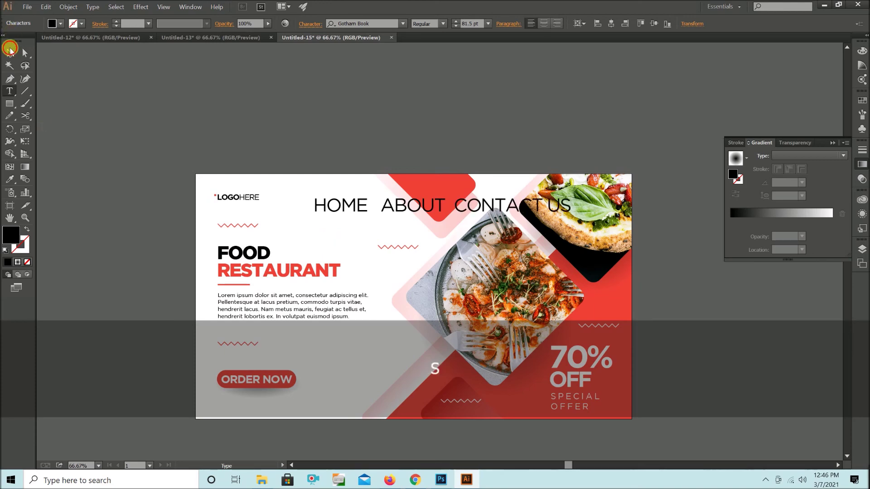
left_click(10, 50)
left_click_drag(572, 206, 331, 199)
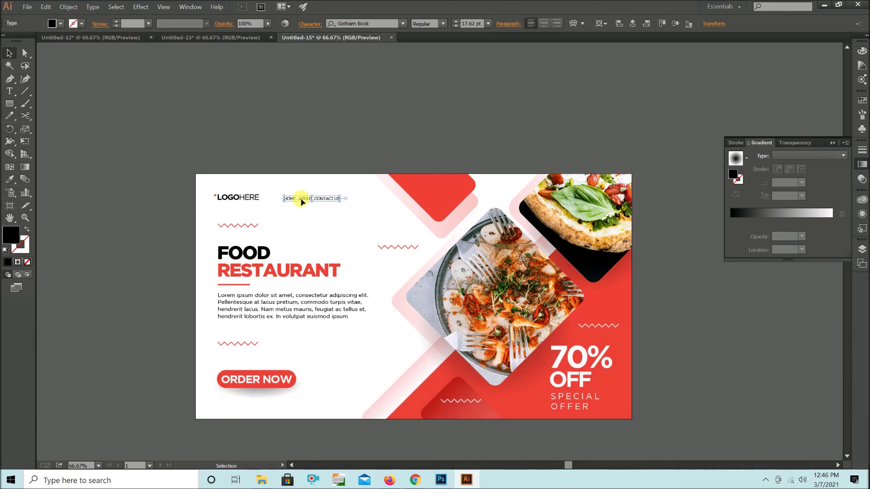
Space out the menu items with extra gaps and wider tracking, and enlarge the text to 19.62 pt.
double_click(302, 199)
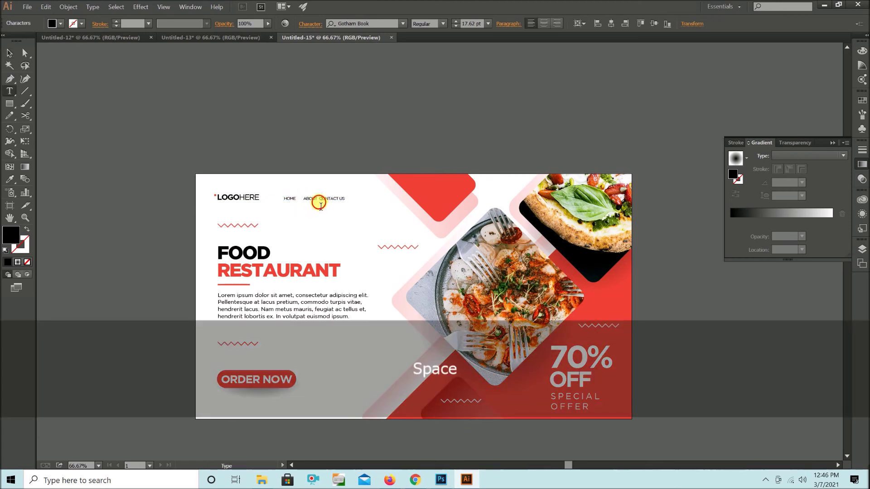
left_click(17, 51)
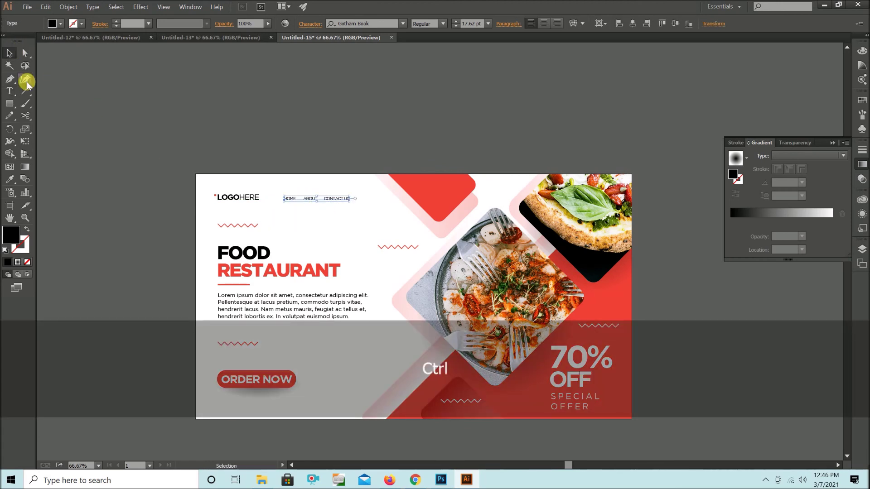
key("ctrl+shift+period")
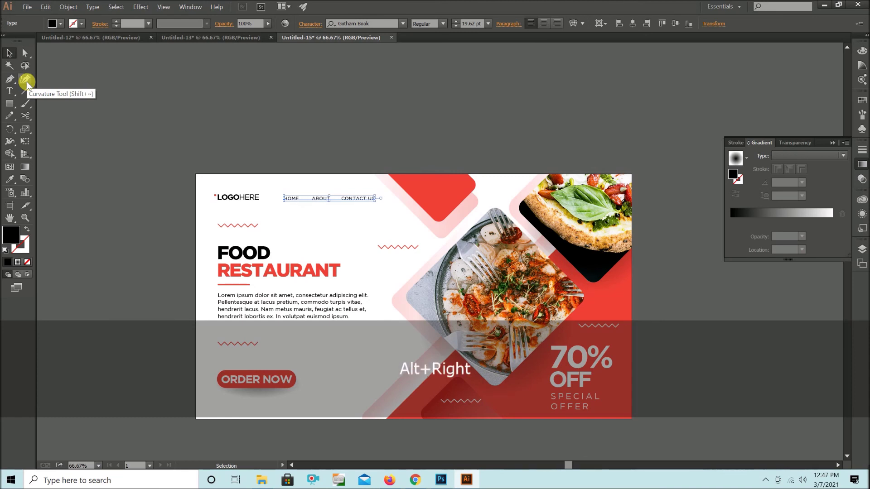
key("alt+Right")
Shift the menu line slightly left and up so it lines up with the logo.
left_click_drag(322, 199, 319, 199)
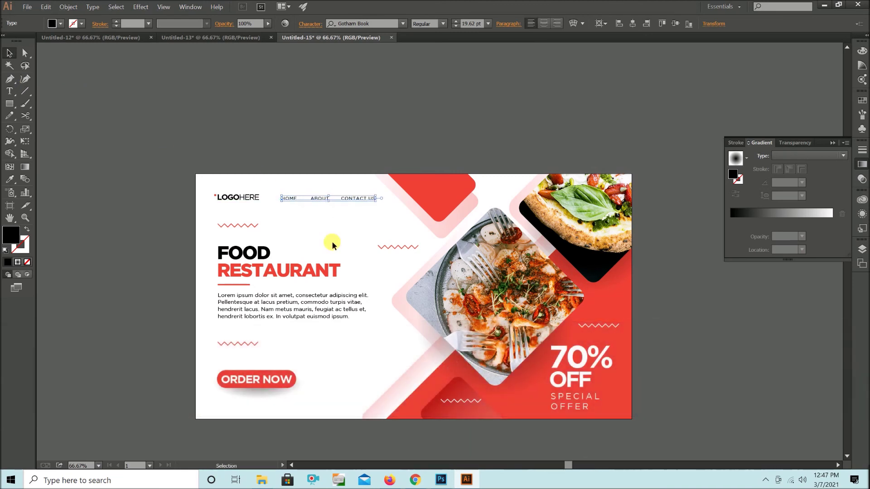
key("Up")
key("Left")
Draw a thin rectangle about 49.8 pt by 1.3 pt as an underline just below the "HOME" menu item.
key("z")
left_click_drag(230, 176, 477, 236)
key("m")
key("shift+Down")
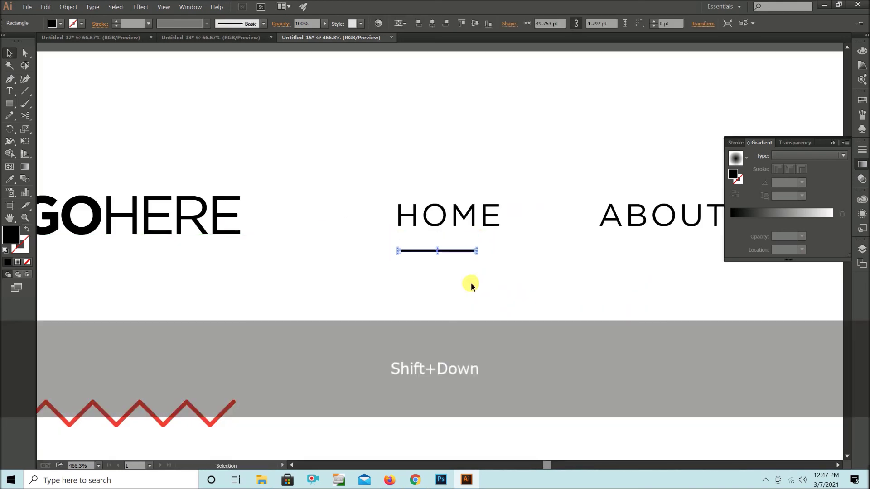
Fill the "HOME" underline with red sampled from the red diamond at the banner's upper edge.
key("i")
left_click(208, 419)
key("ctrl+z")
scroll(216, 321, "down", 3)
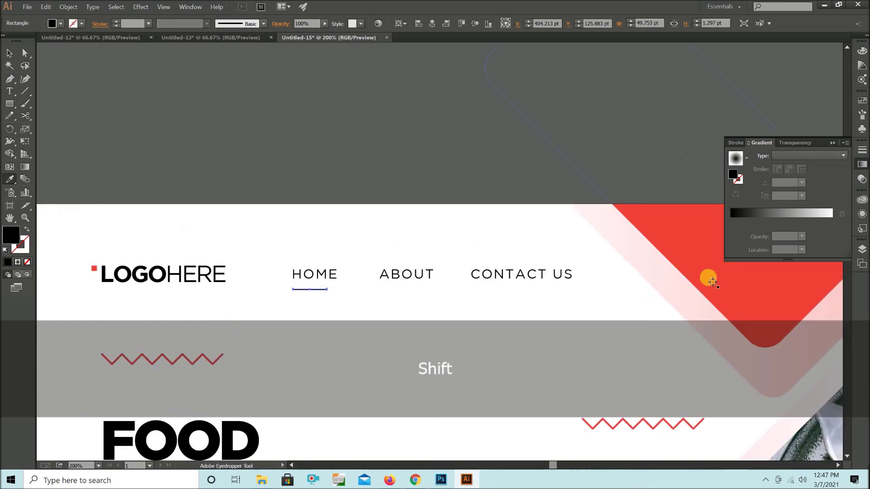
left_click(709, 278)
key("v")
left_click(391, 150)
Move the "ORDER NOW" button, its label and its shadow up slightly together.
scroll(391, 153, "down", 3)
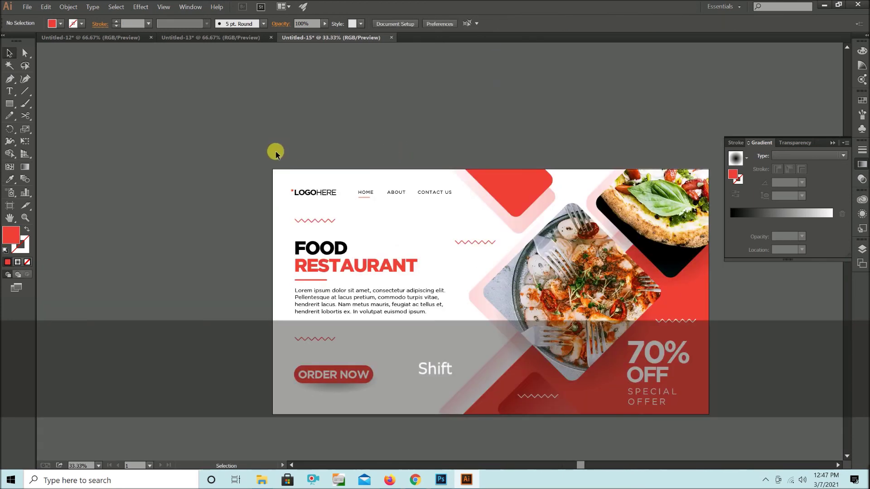
scroll(275, 154, "down", 2)
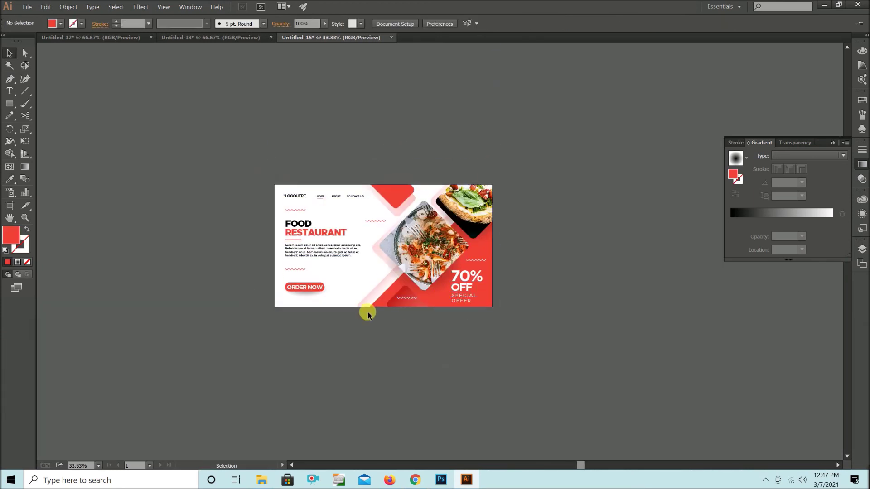
scroll(366, 311, "up", 1)
left_click_drag(261, 301, 320, 269)
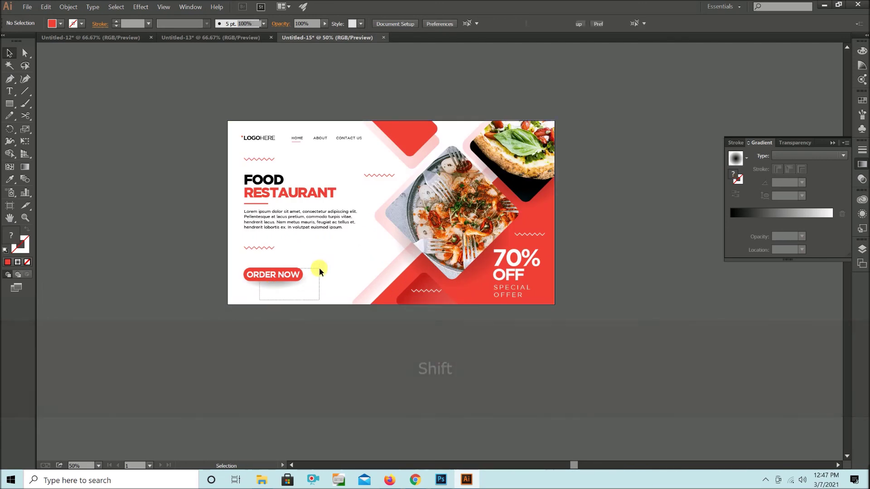
key("shift+Up")
left_click(310, 308)
Move the body paragraph down slightly, away from the short red line beneath the headline.
scroll(288, 312, "down", 3)
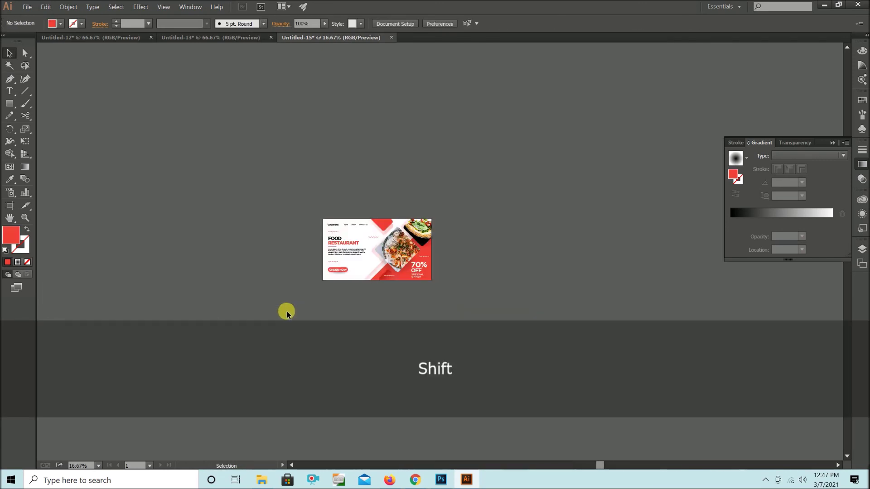
scroll(398, 310, "up", 2)
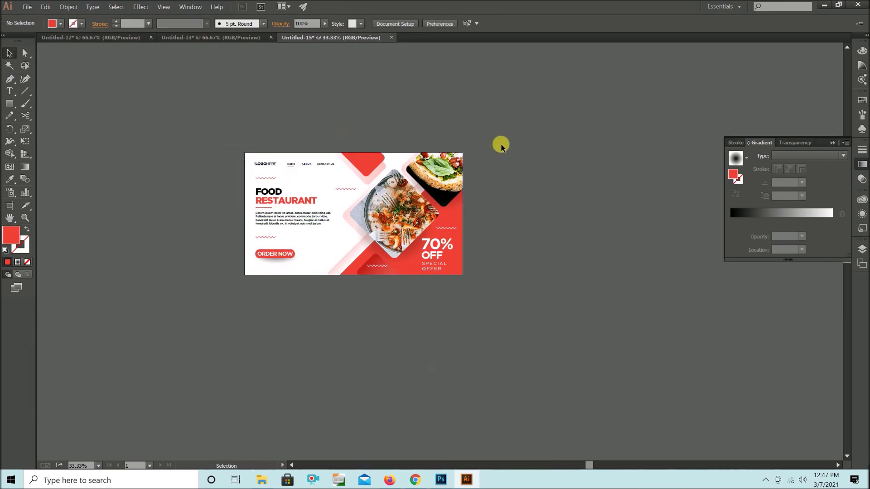
left_click(292, 222)
key("Up")
key("shift+Down")
left_click_drag(224, 137, 501, 300)
left_click(501, 300)
scroll(501, 299, "up", 1)
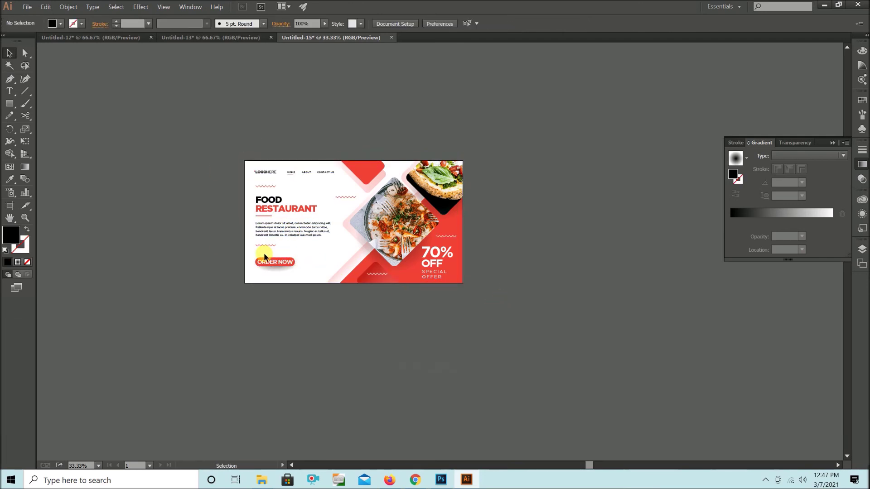